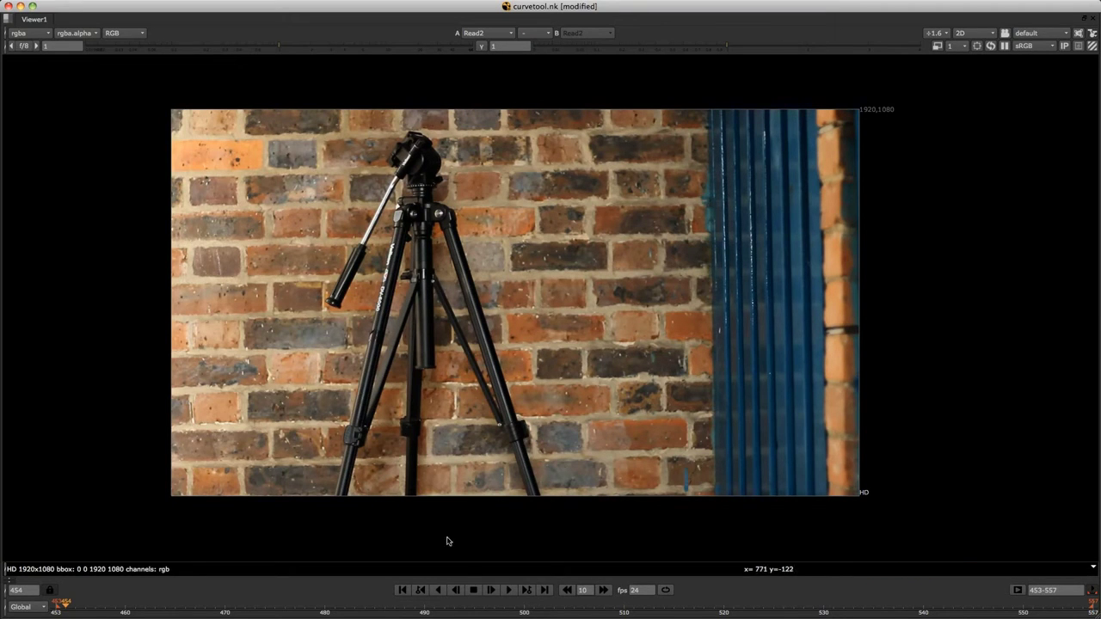
- Play the original plate to watch the flicker, then reposition it in the viewer
{"action": "left_click", "coordinate": [510, 591]}
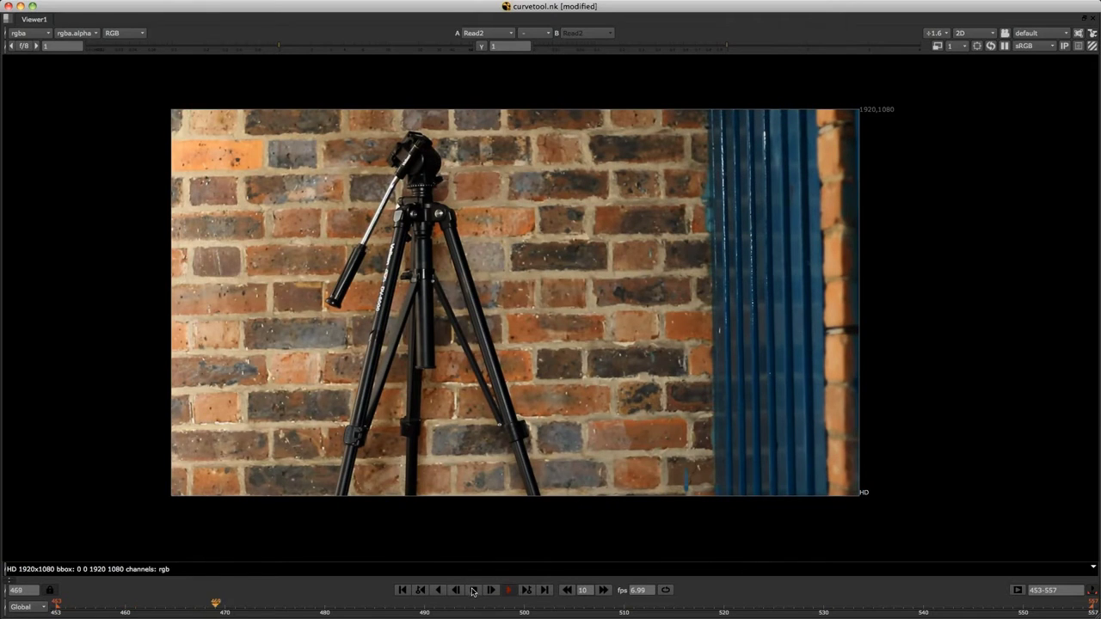
{"action": "left_click", "coordinate": [473, 590]}
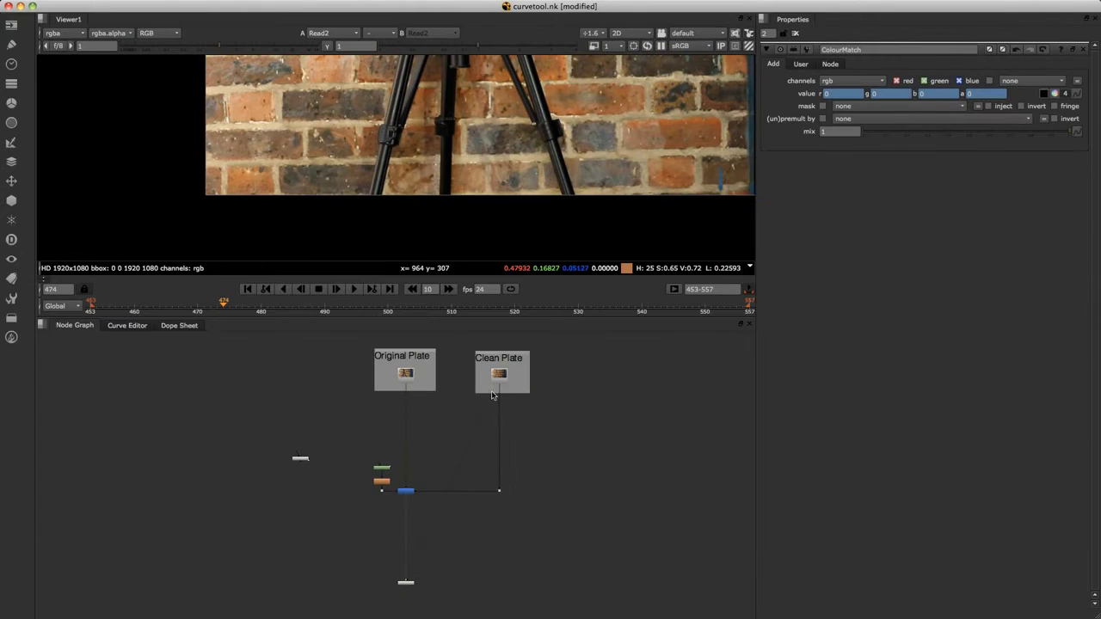
{"action": "scroll", "coordinate": [546, 226], "scroll_direction": "down", "scroll_amount": 3}
{"action": "middle_click_drag", "start_coordinate": [546, 226], "coordinate": [556, 304]}
- Compare the clean plate against the tripod plate, then play the clean plate
{"action": "key", "text": "1"}
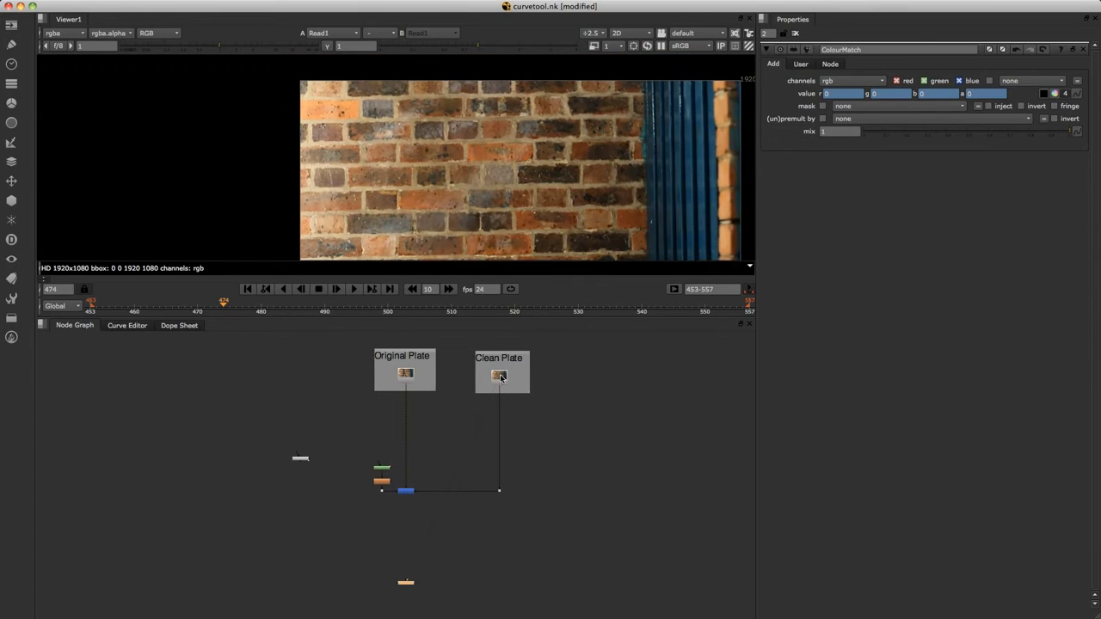
{"action": "scroll", "coordinate": [550, 172], "scroll_direction": "up", "scroll_amount": 2}
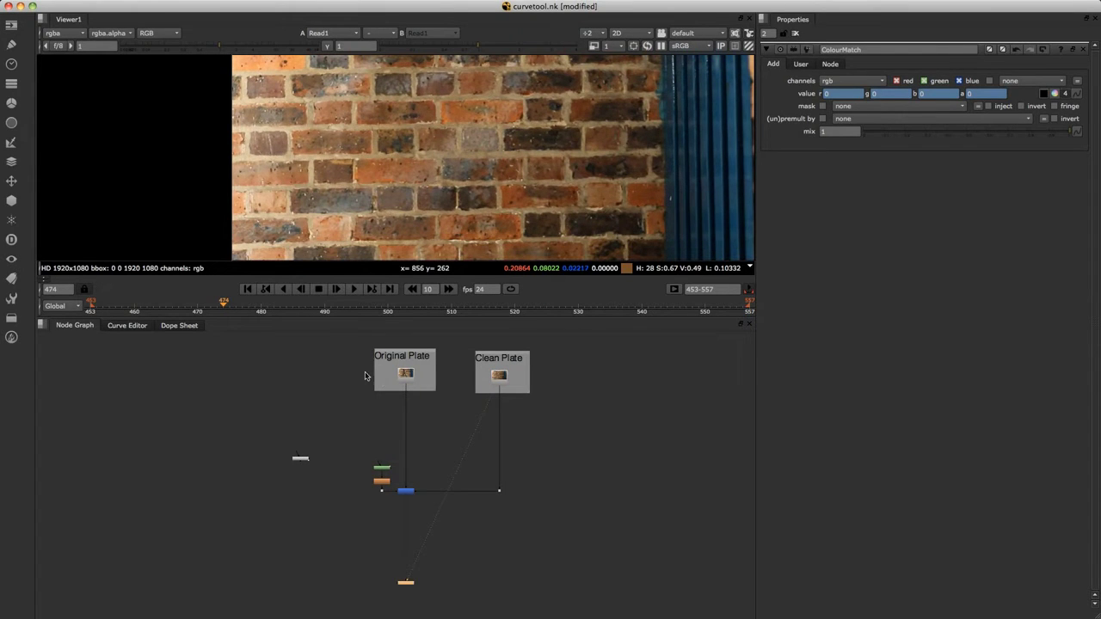
{"action": "key", "text": "1"}
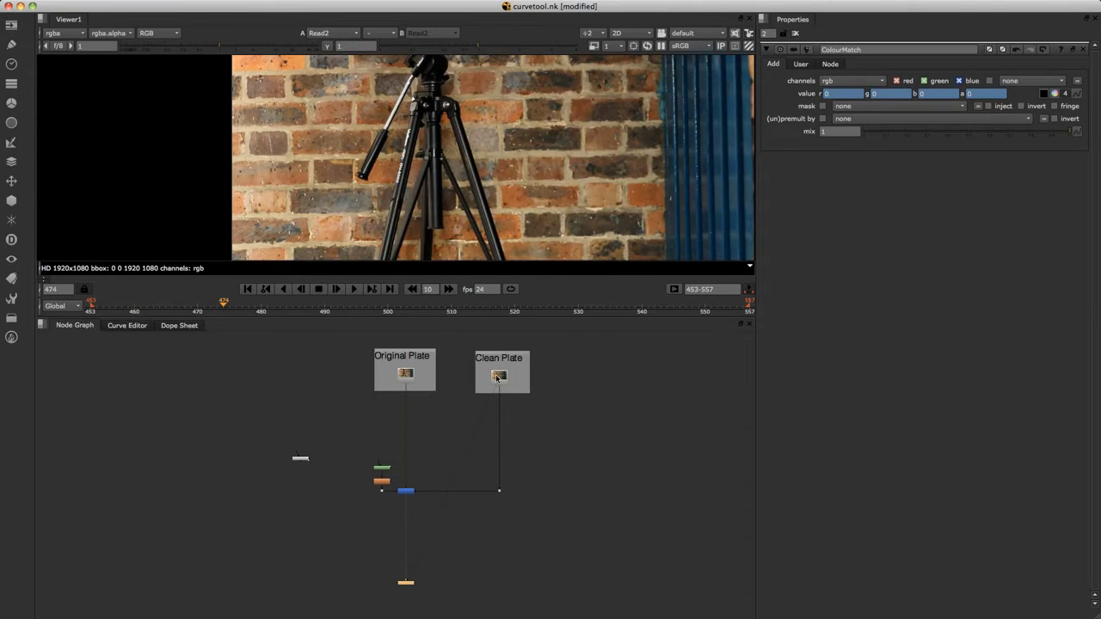
{"action": "key", "text": "1"}
{"action": "left_click", "coordinate": [353, 291]}
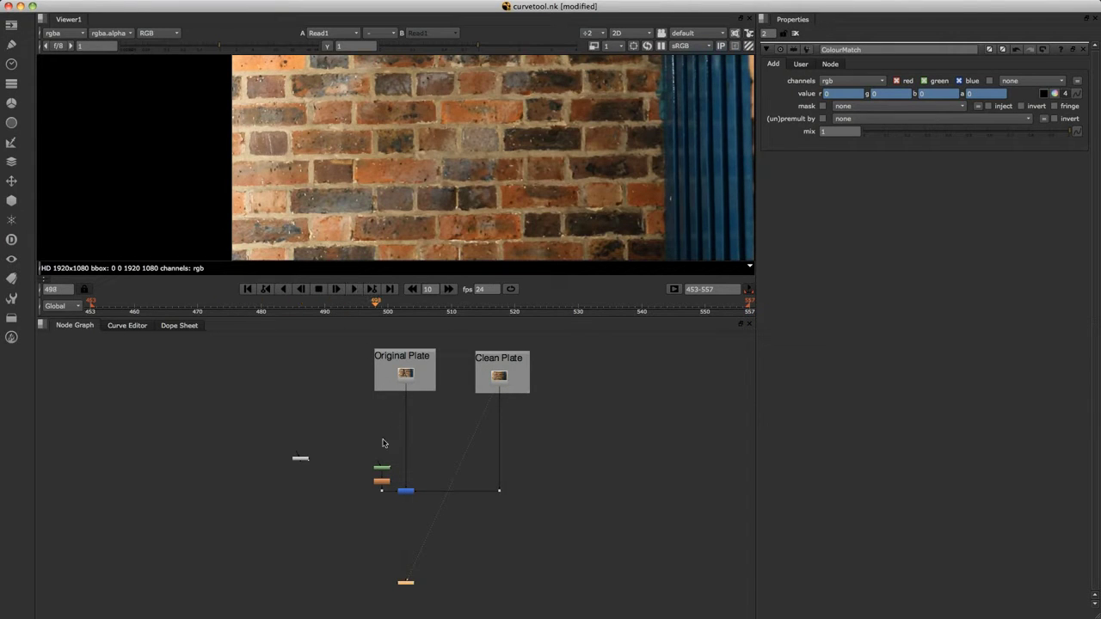
- View the Keymix1 composite and open the Roto2 shape's settings
{"action": "scroll", "coordinate": [427, 456], "scroll_direction": "up", "scroll_amount": 5}
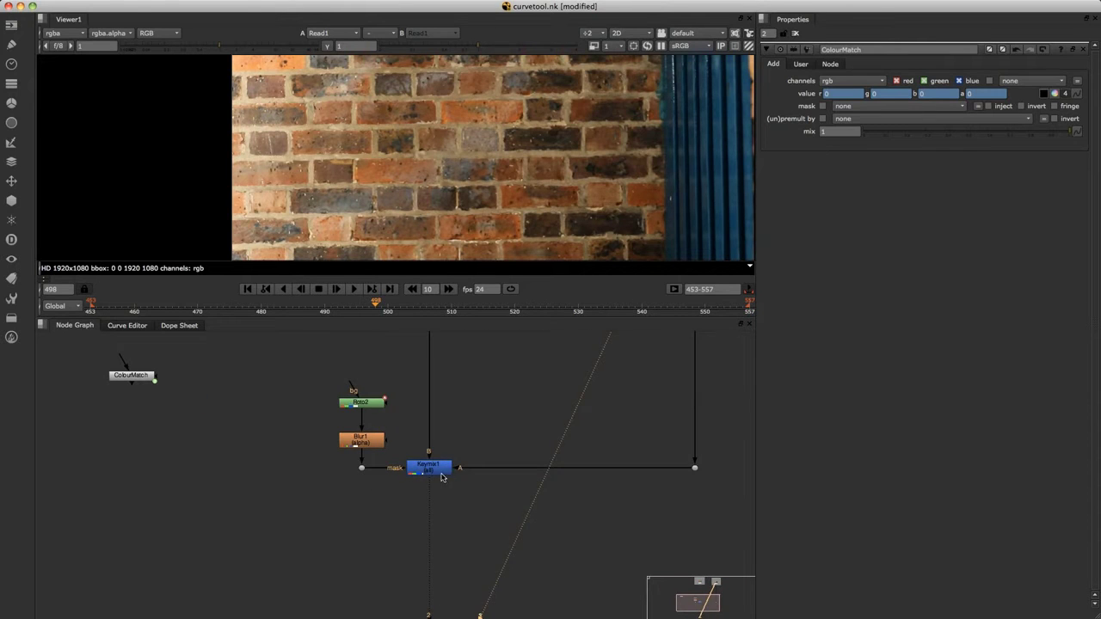
{"action": "left_click", "coordinate": [442, 477]}
{"action": "key", "text": "1"}
{"action": "double_click", "coordinate": [368, 403]}
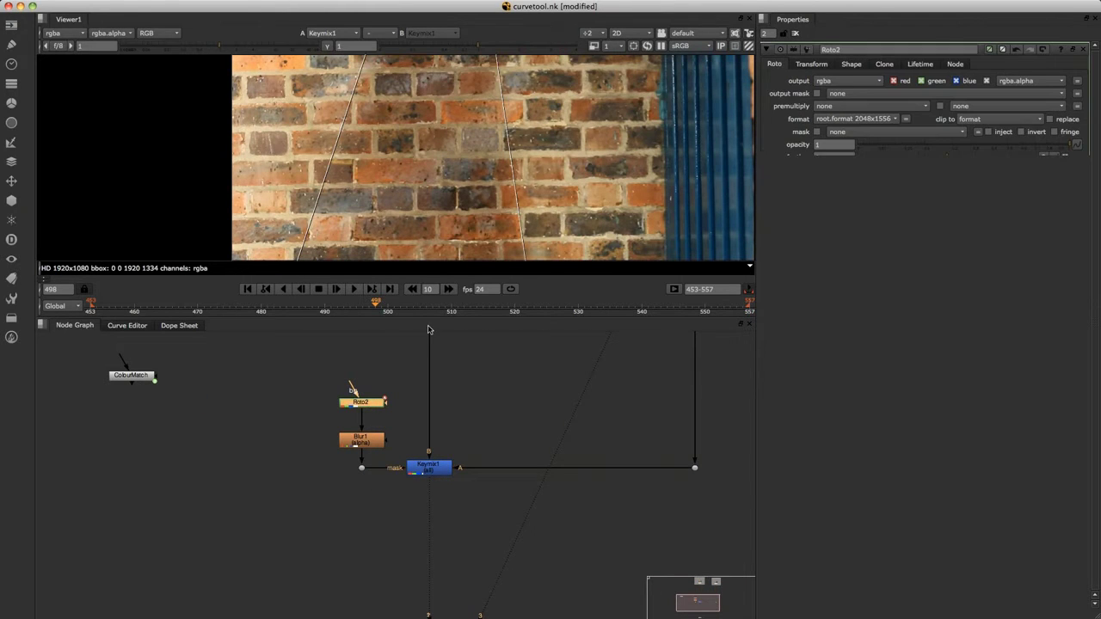
{"action": "scroll", "coordinate": [510, 172], "scroll_direction": "down", "scroll_amount": 2}
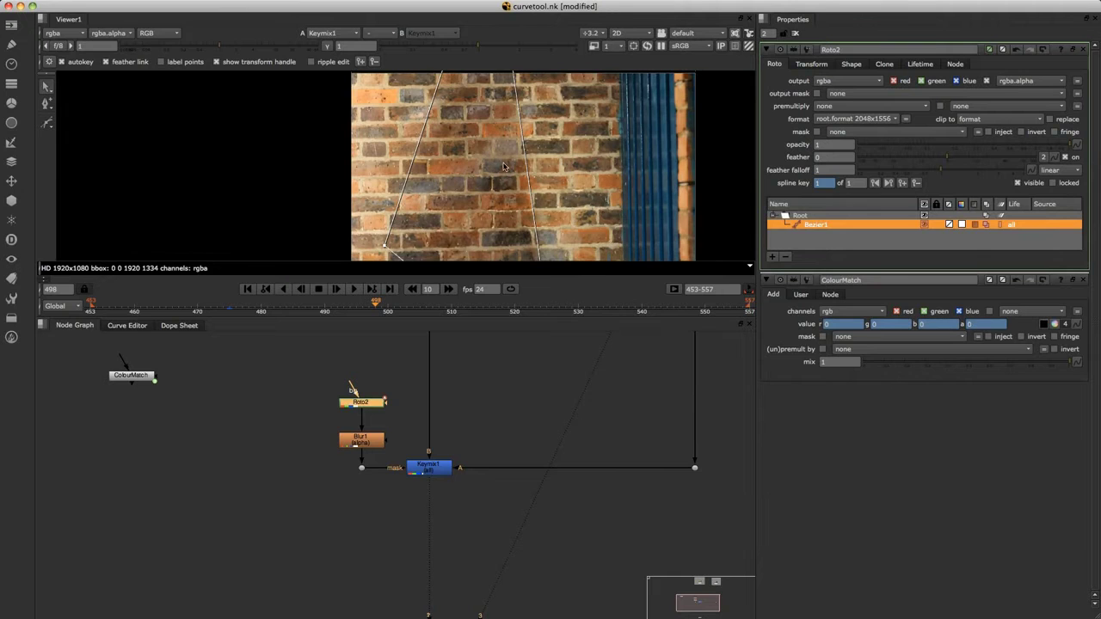
- Hide overlays, maximise the viewer and play the Keymix1 composite, stopping at frame 487
{"action": "key", "text": "o"}
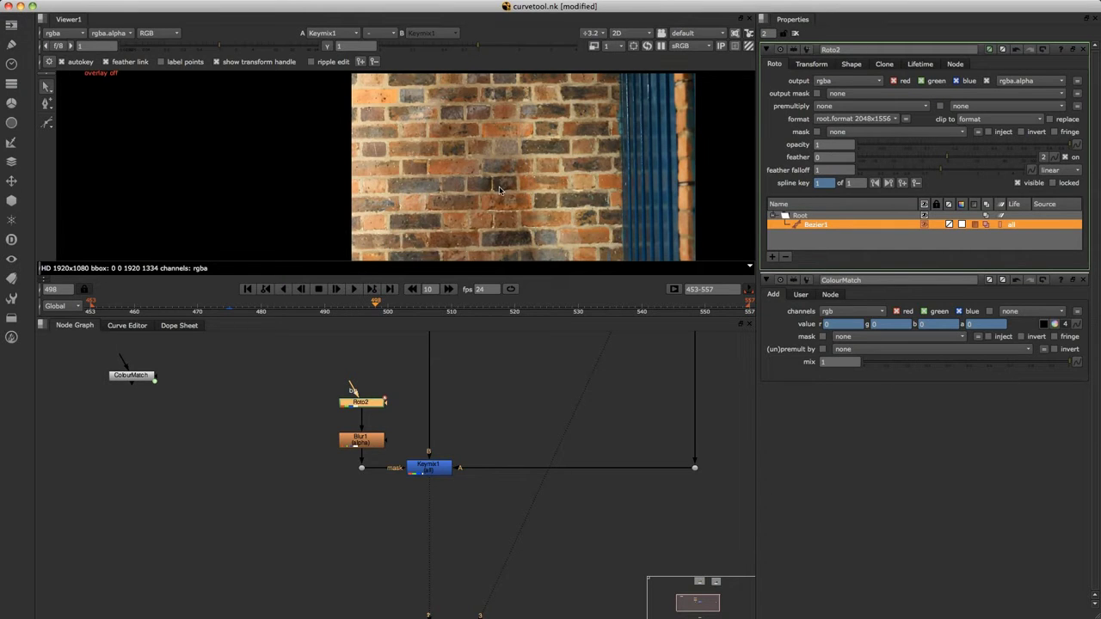
{"action": "key", "text": "space"}
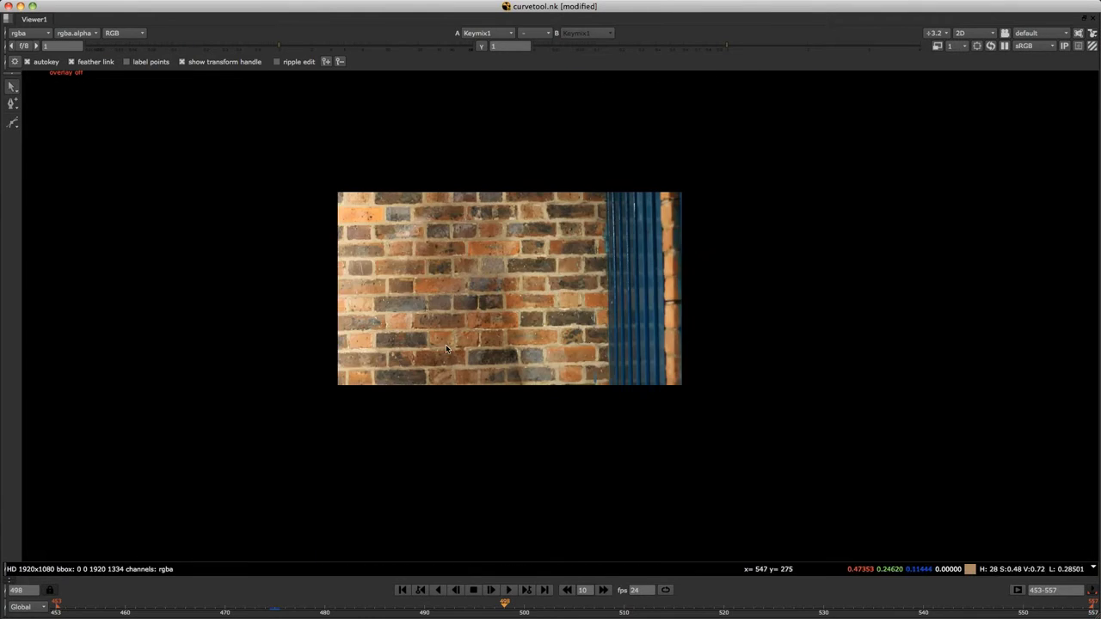
{"action": "scroll", "coordinate": [447, 330], "scroll_direction": "up", "scroll_amount": 4}
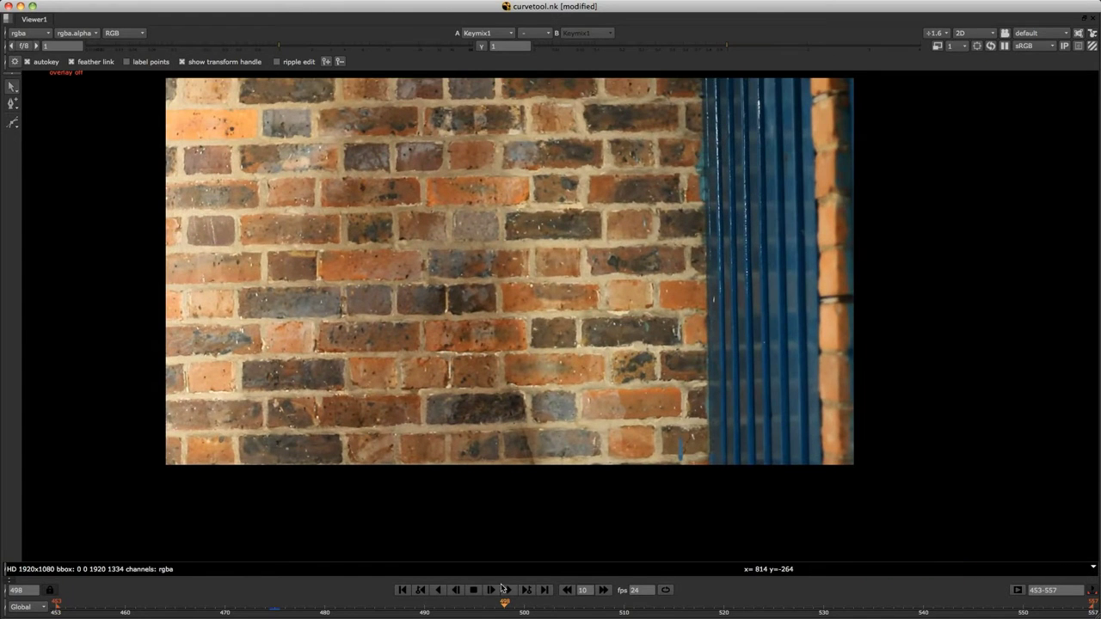
{"action": "left_click", "coordinate": [505, 589]}
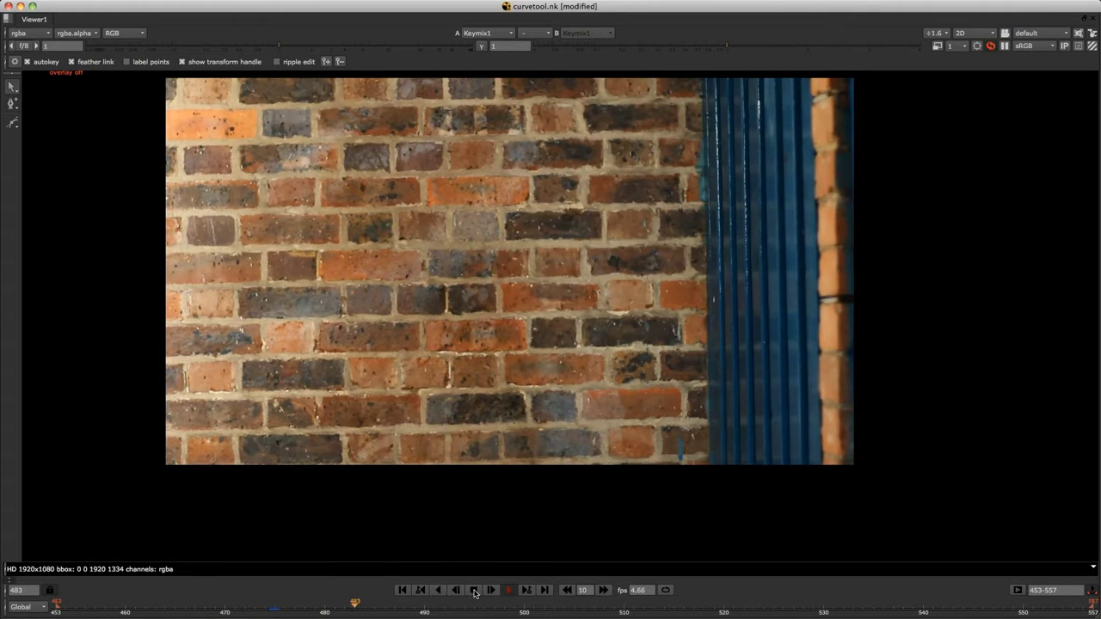
{"action": "left_click", "coordinate": [474, 592]}
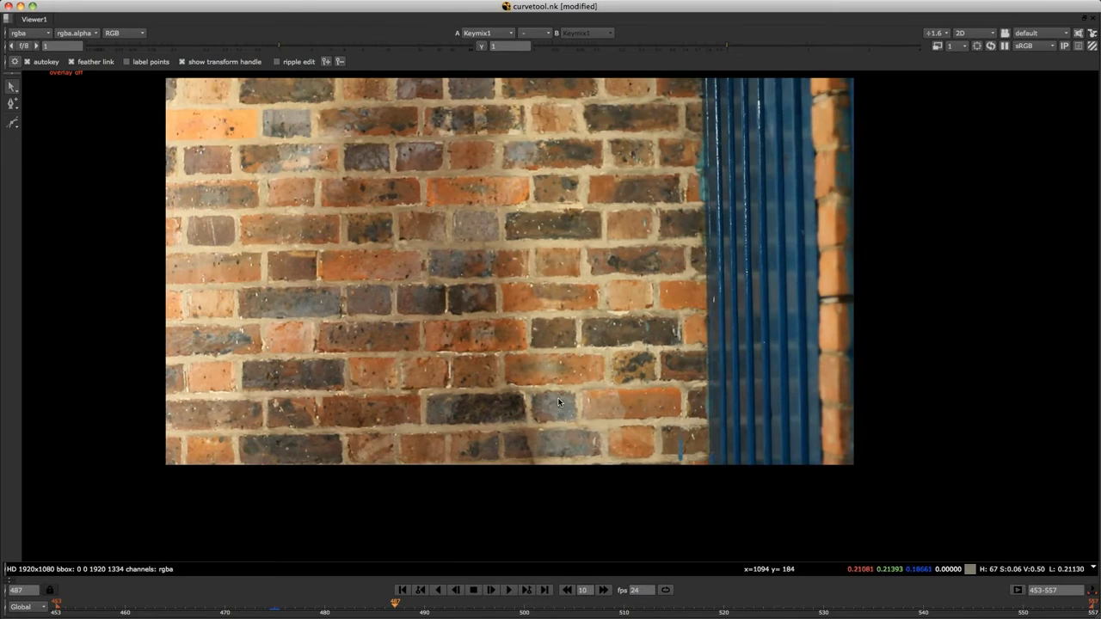
- Restore the panel layout and move the ColourMatch node down and left in the graph
{"action": "key", "text": "space"}
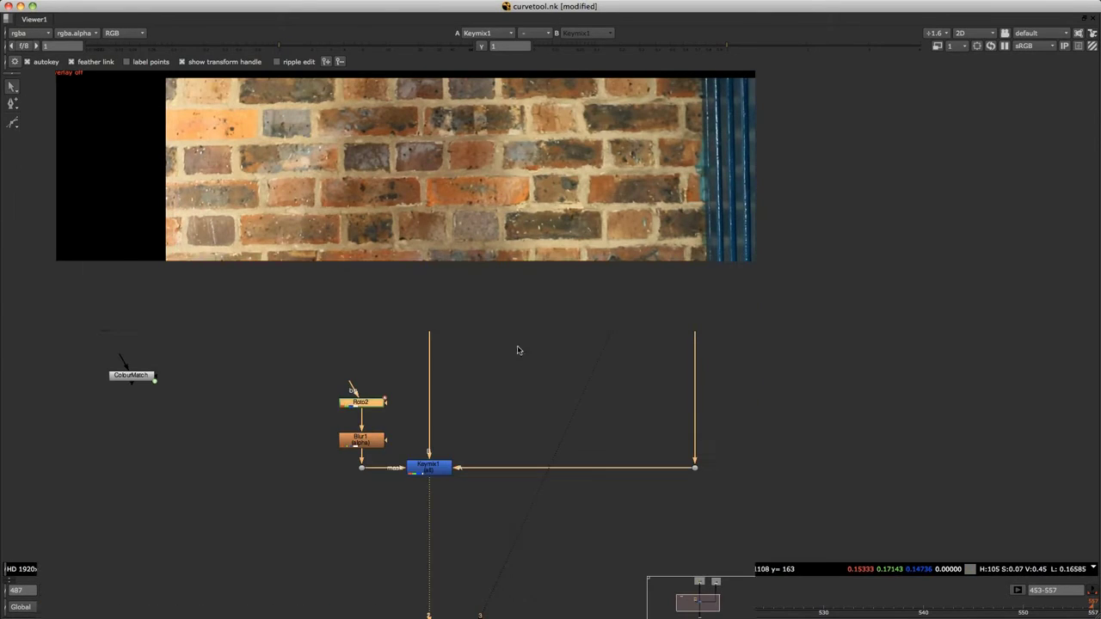
{"action": "scroll", "coordinate": [503, 198], "scroll_direction": "down", "scroll_amount": 2}
{"action": "scroll", "coordinate": [503, 199], "scroll_direction": "down", "scroll_amount": 3}
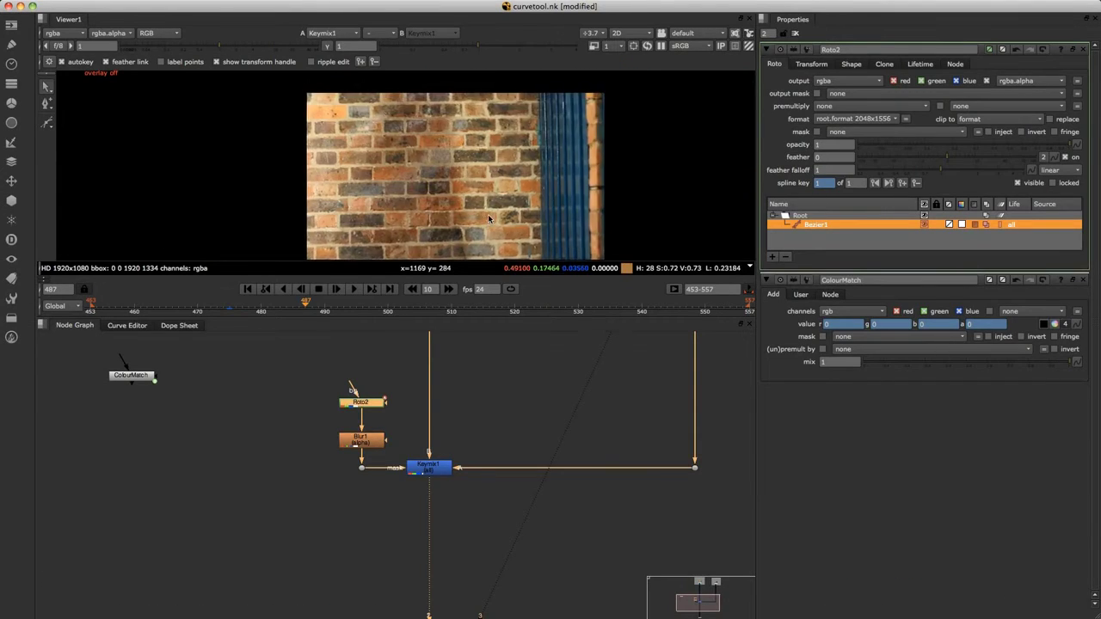
{"action": "middle_click_drag", "start_coordinate": [278, 411], "coordinate": [463, 450]}
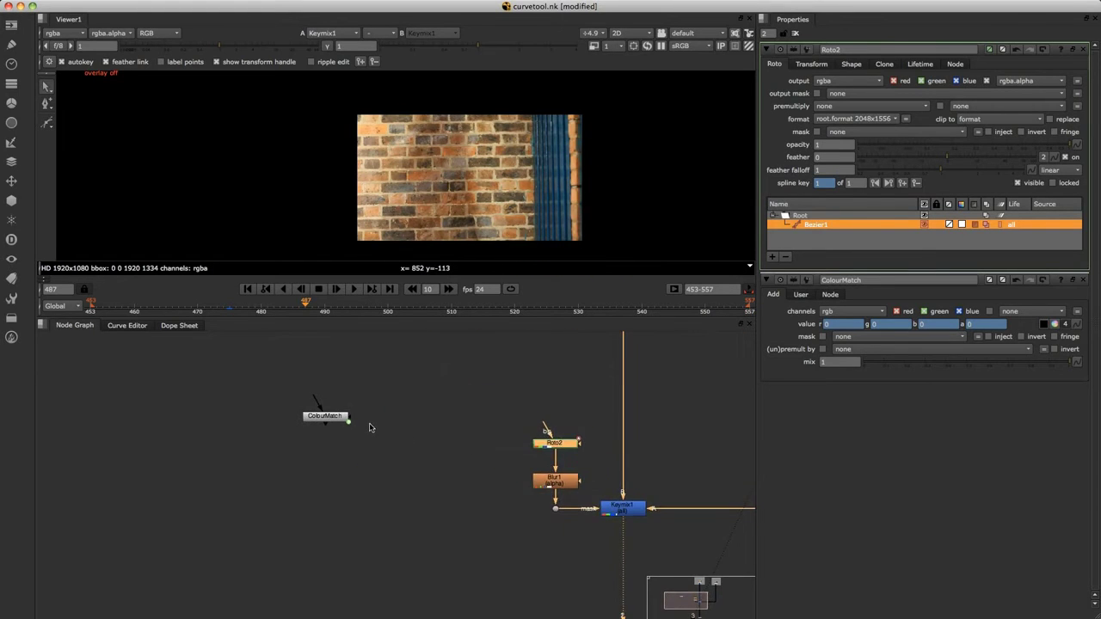
{"action": "scroll", "coordinate": [370, 427], "scroll_direction": "up", "scroll_amount": 3}
{"action": "left_click_drag", "start_coordinate": [311, 412], "coordinate": [200, 466]}
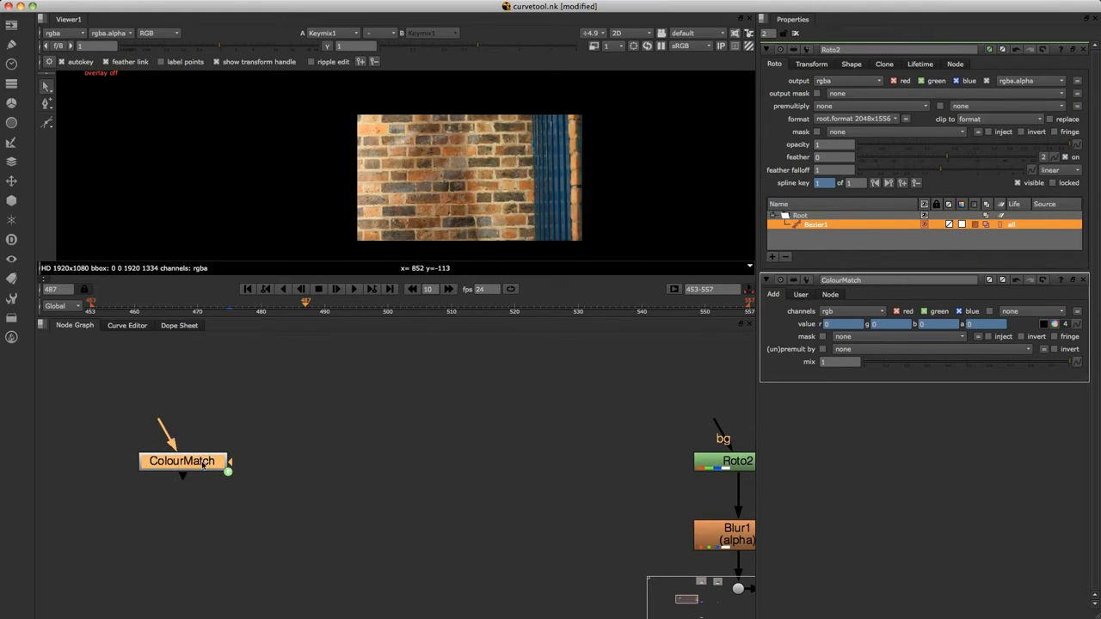
{"action": "left_click", "coordinate": [441, 449]}
- Create an Add [Math] node, Add1, in the node graph
{"action": "key", "text": "Tab"}
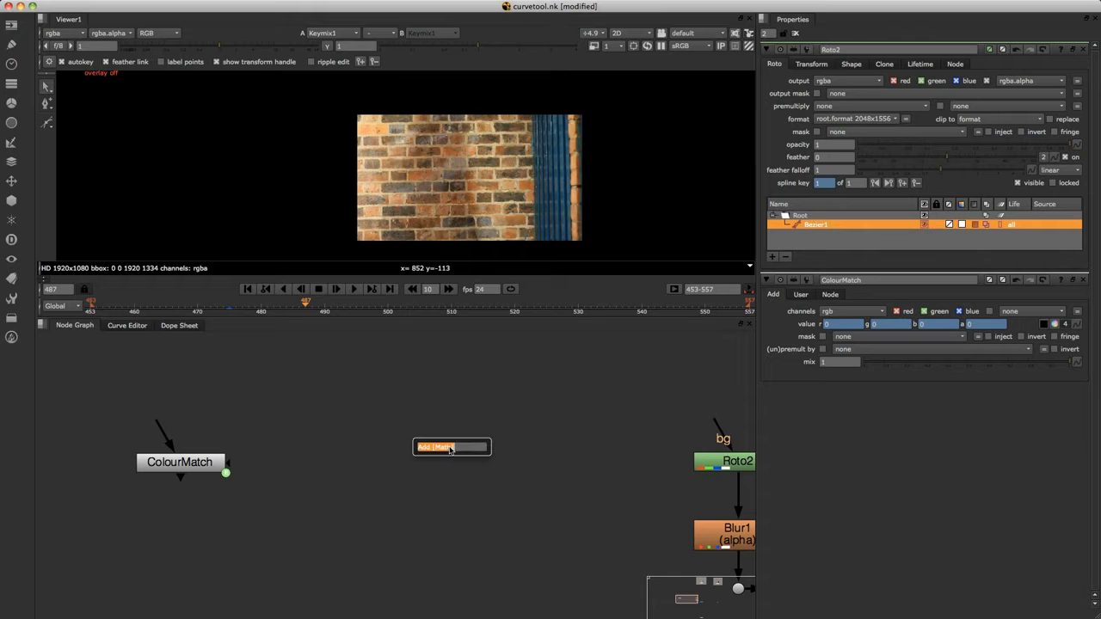
{"action": "type", "text": "add"}
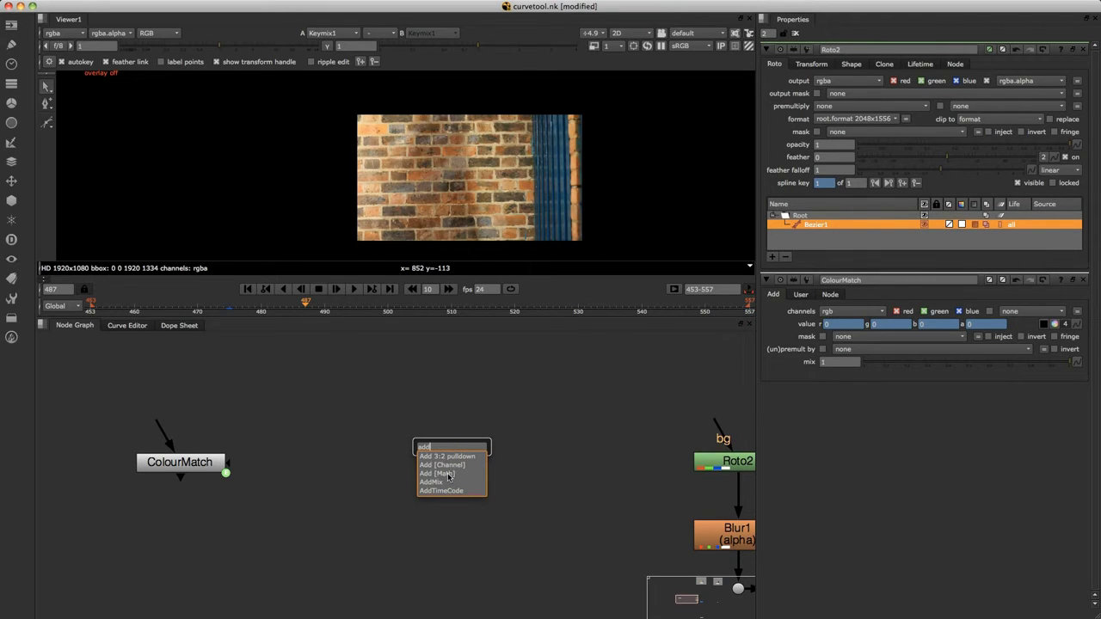
{"action": "left_click", "coordinate": [447, 474]}
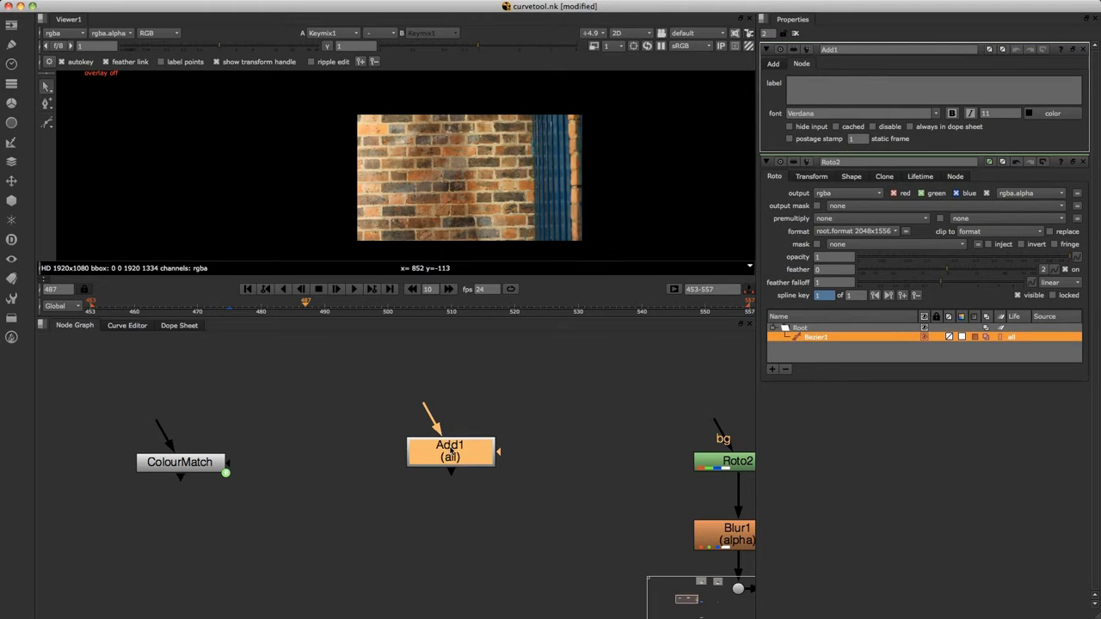
{"action": "left_click_drag", "start_coordinate": [448, 454], "coordinate": [446, 453]}
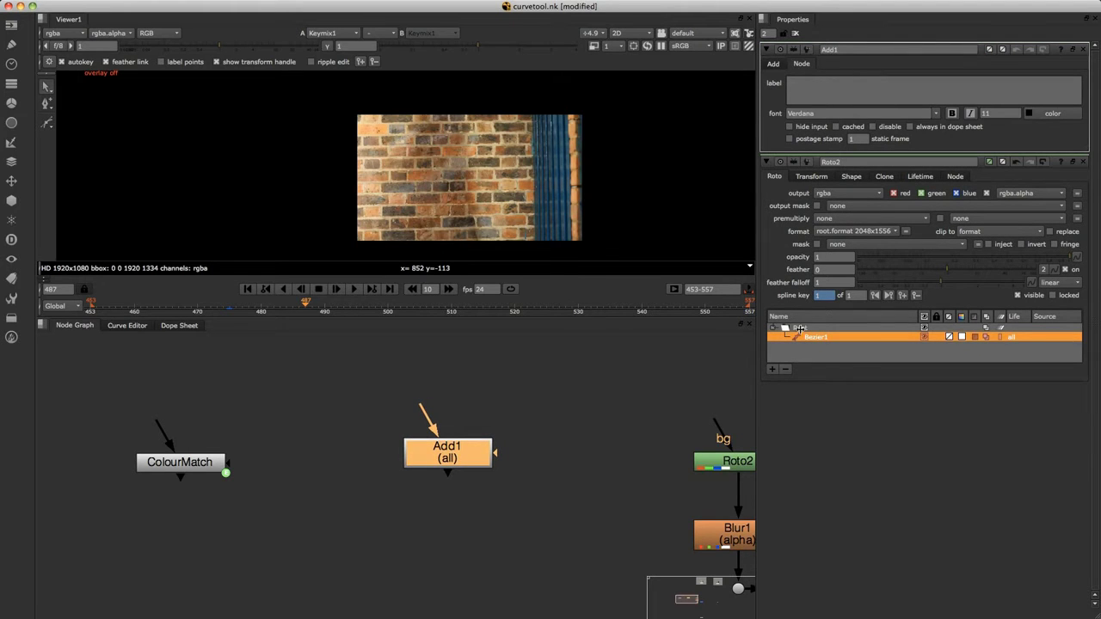
- Close Roto2's settings and limit Add1's channels to rgb
{"action": "left_click", "coordinate": [1084, 162]}
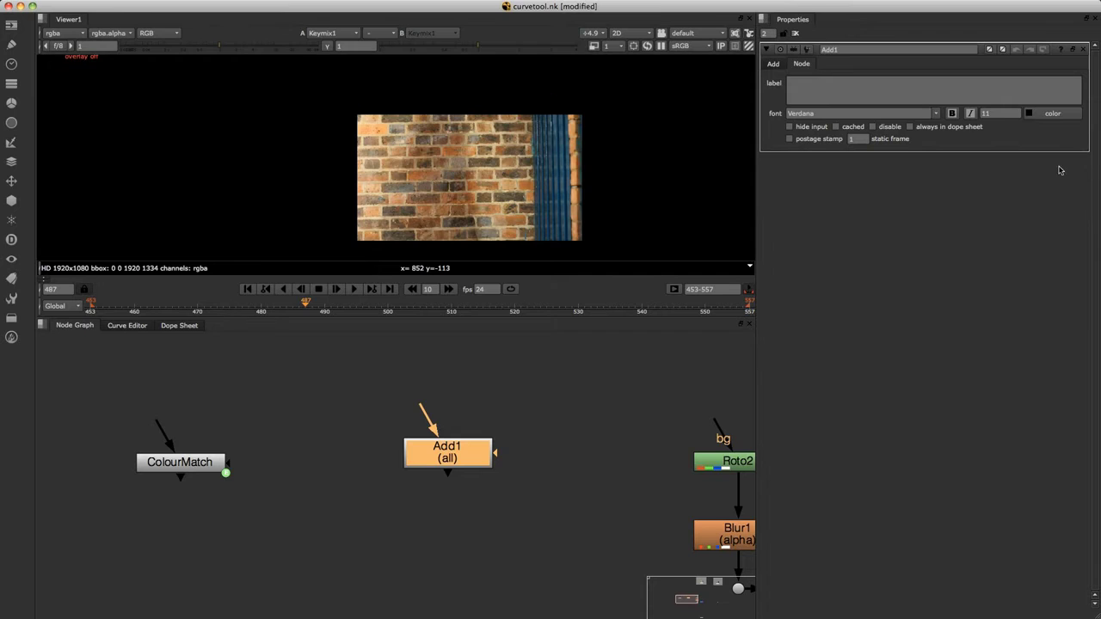
{"action": "left_click", "coordinate": [773, 66]}
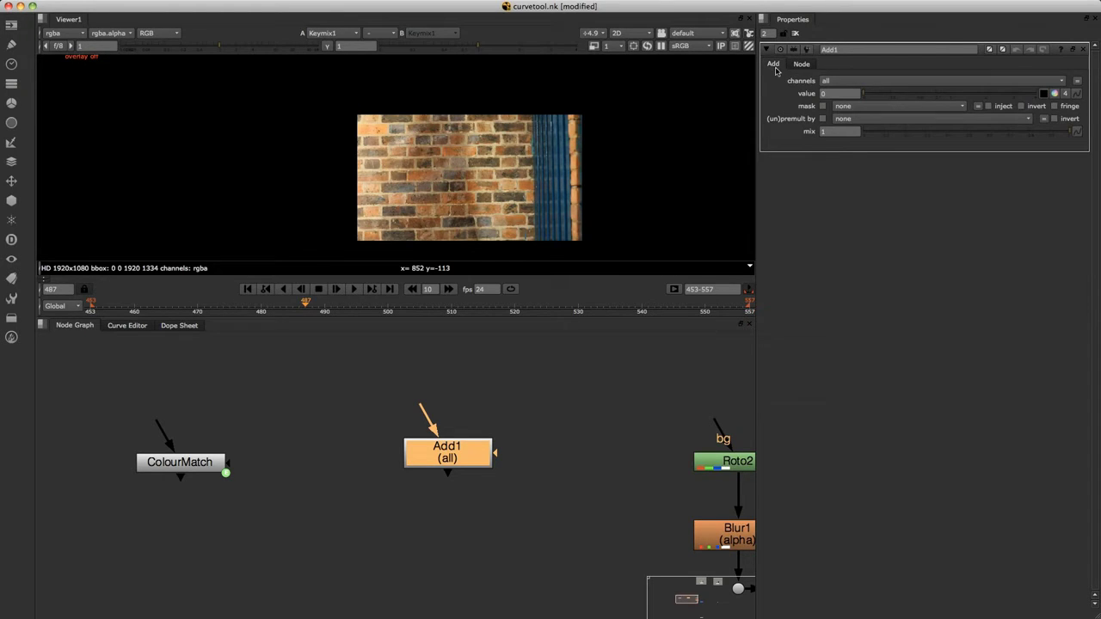
{"action": "left_click", "coordinate": [842, 84]}
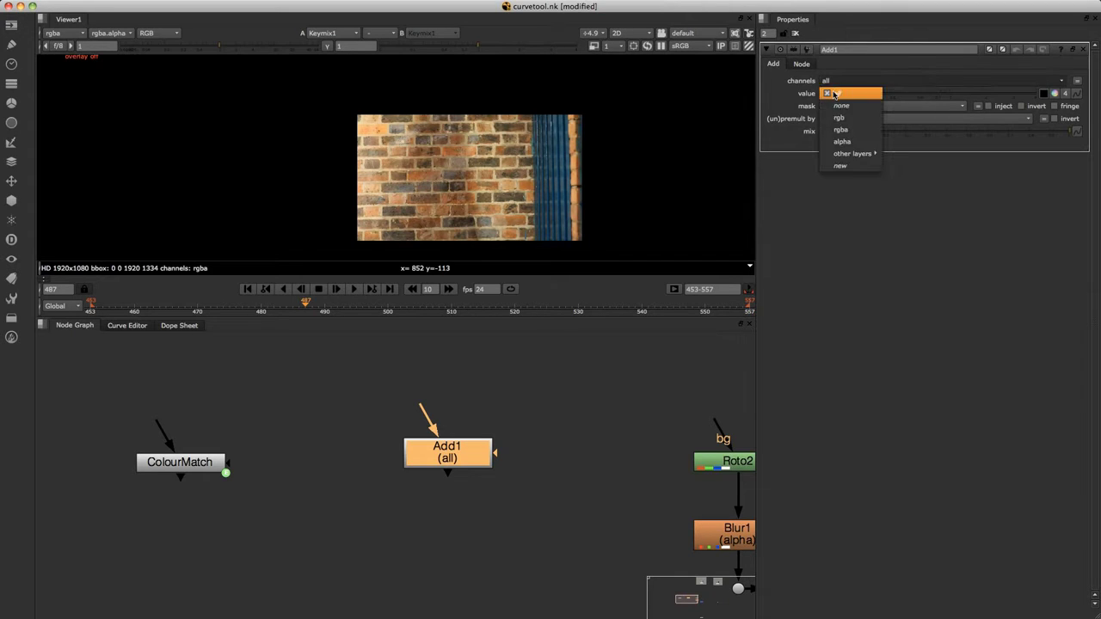
{"action": "left_click", "coordinate": [841, 120]}
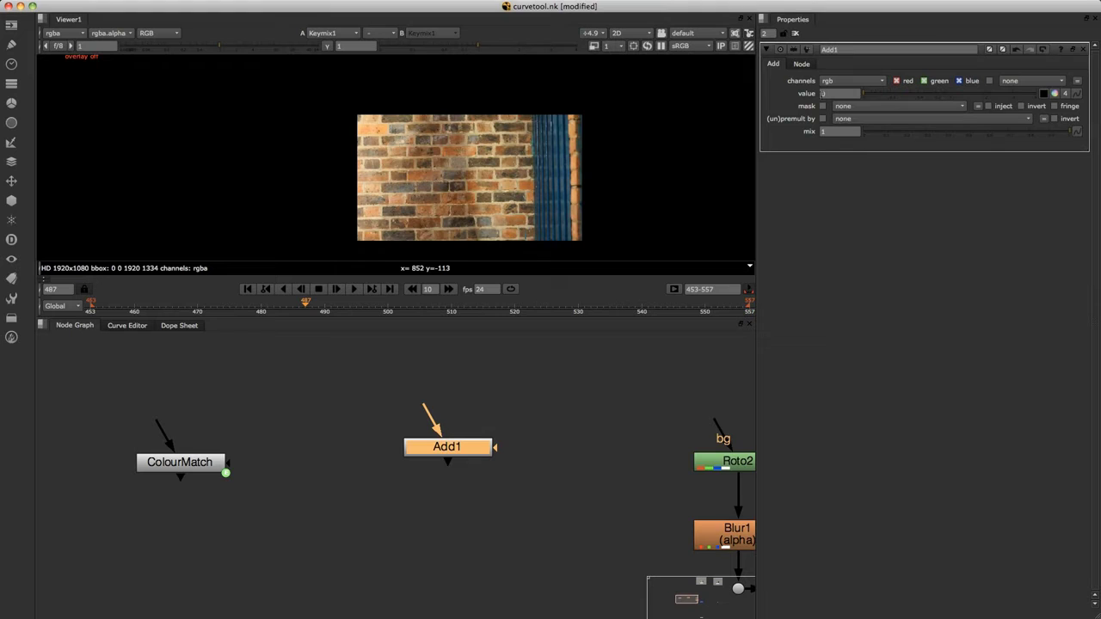
- Add an RGBA colour knob named InColour to Add1 through the user knob manager
{"action": "right_click", "coordinate": [834, 66]}
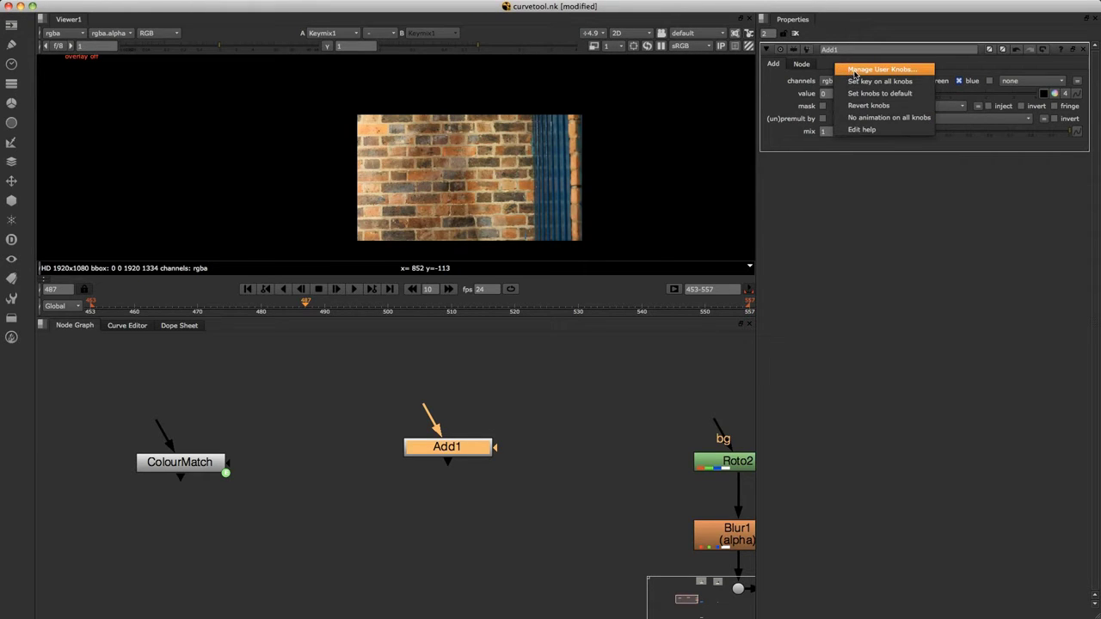
{"action": "left_click", "coordinate": [856, 71]}
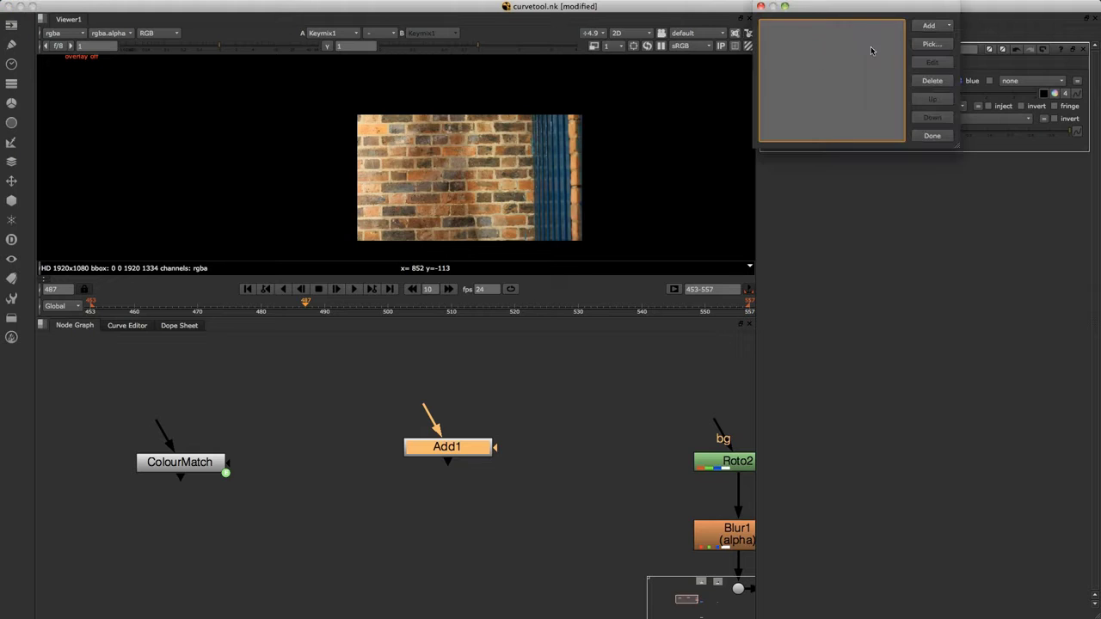
{"action": "left_click", "coordinate": [931, 26]}
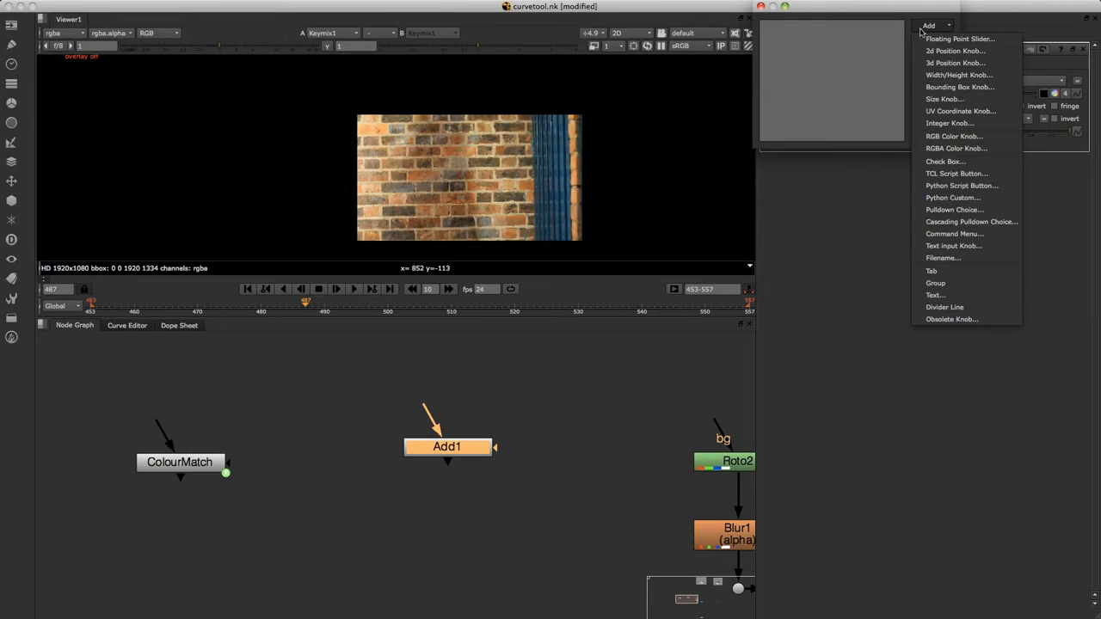
{"action": "left_click", "coordinate": [940, 149]}
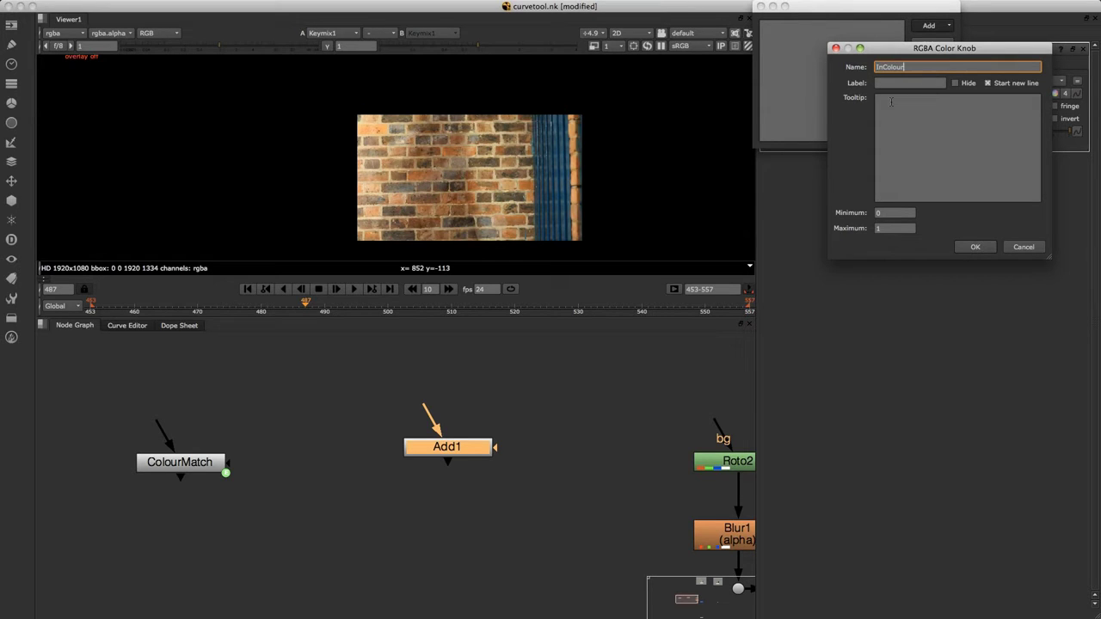
{"action": "left_click_drag", "start_coordinate": [913, 67], "coordinate": [870, 69]}
{"action": "left_click", "coordinate": [890, 84]}
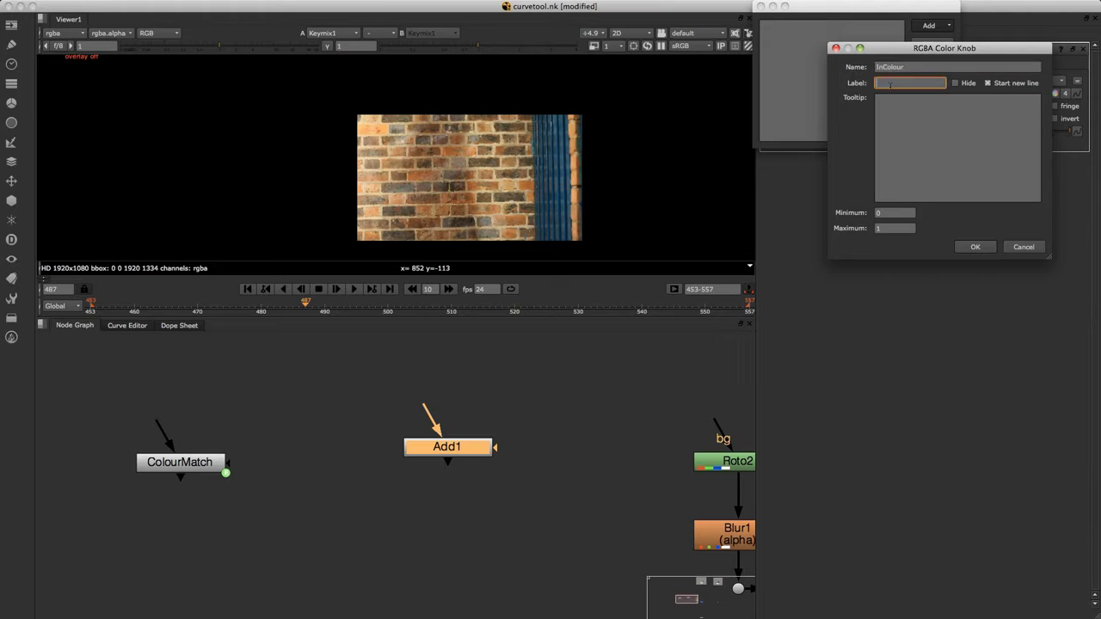
{"action": "type", "text": "InColour"}
{"action": "left_click", "coordinate": [973, 248]}
- Add a second RGBA colour knob labelled OutColour and finish the knob manager
{"action": "left_click", "coordinate": [931, 26]}
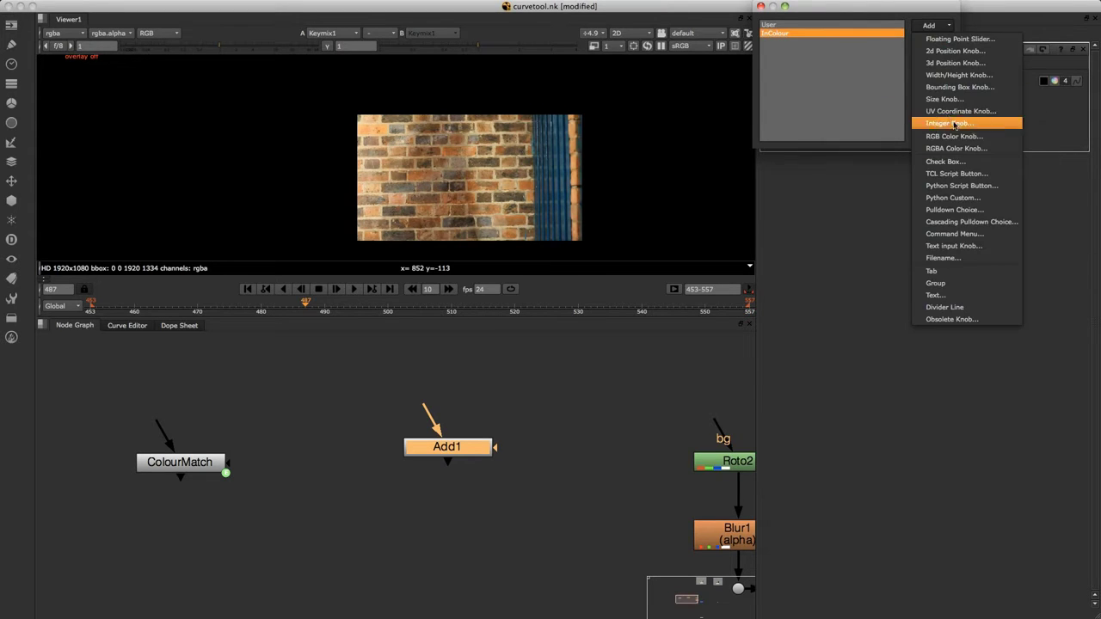
{"action": "left_click", "coordinate": [954, 150]}
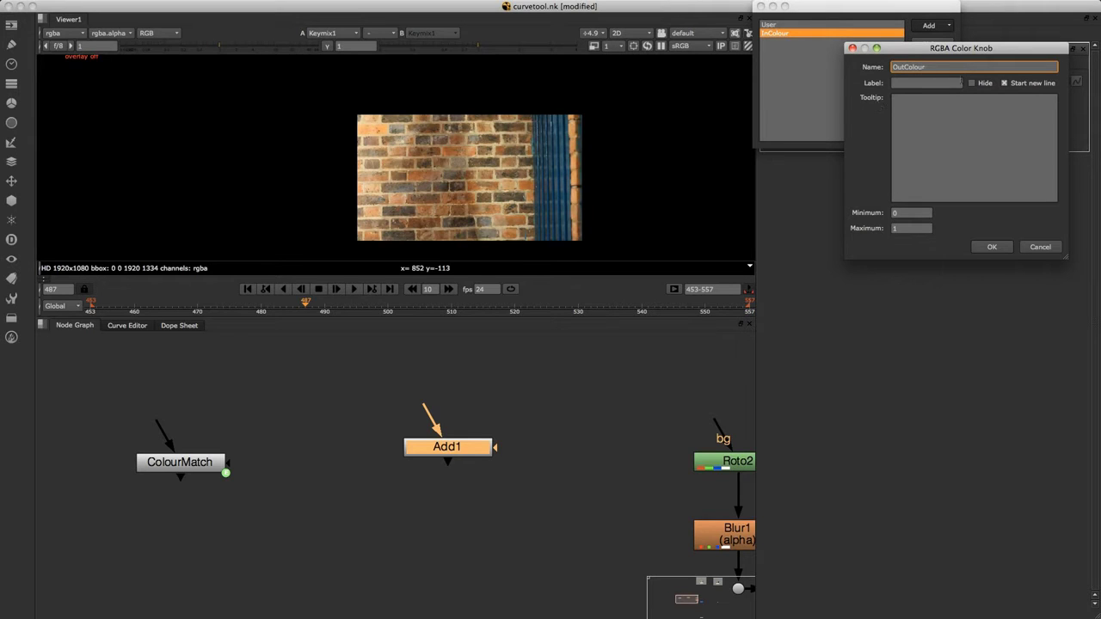
{"action": "left_click", "coordinate": [945, 84]}
{"action": "type", "text": "OutC"}
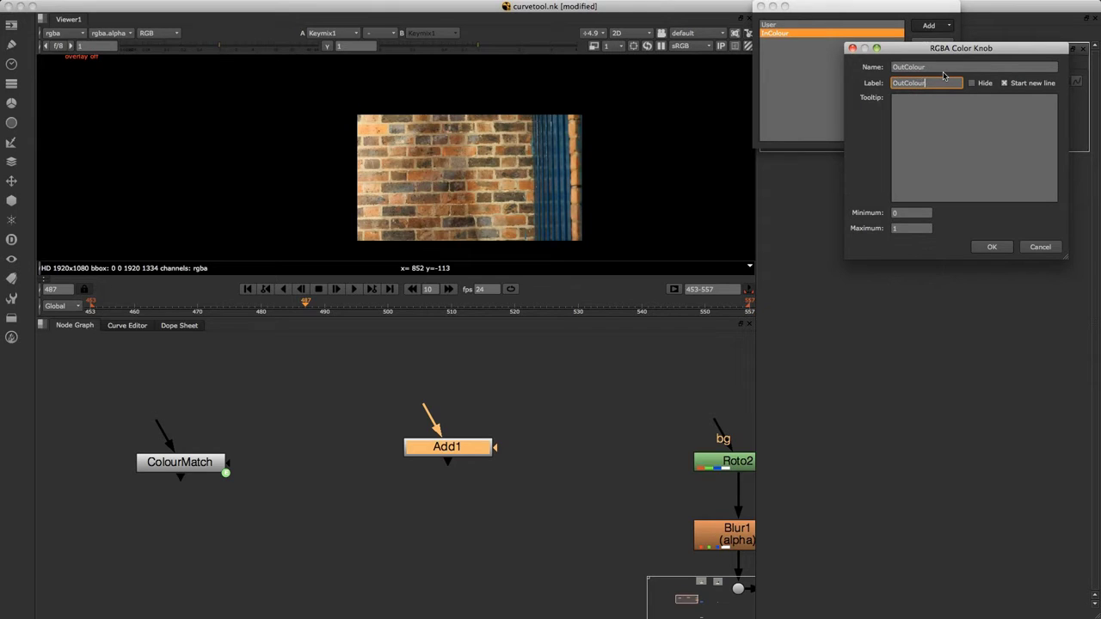
{"action": "type", "text": "olour"}
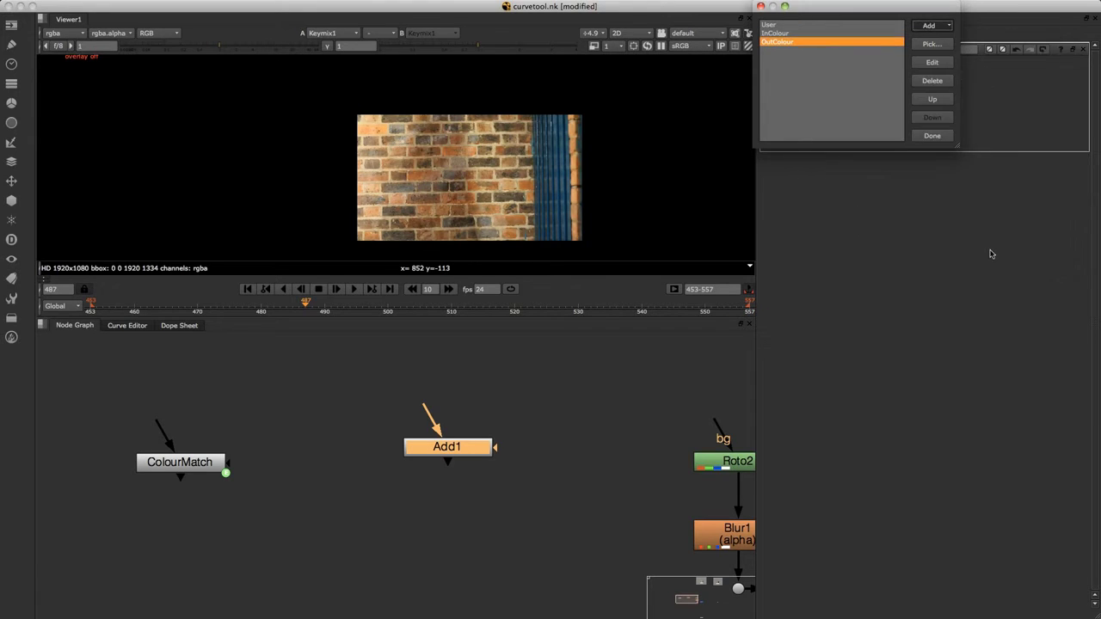
{"action": "left_click", "coordinate": [987, 248]}
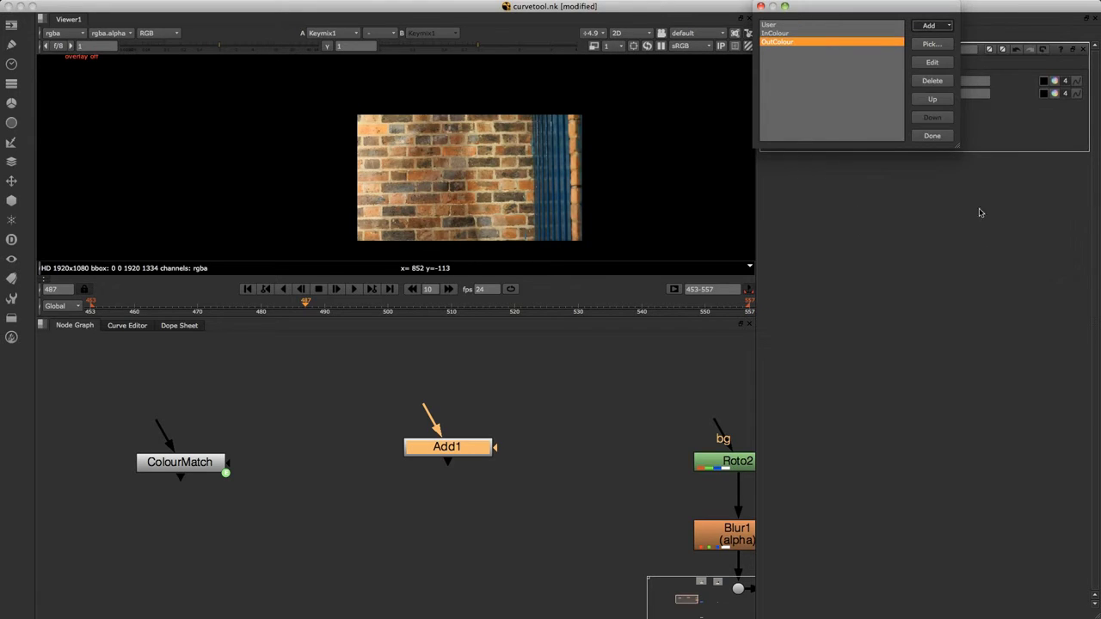
{"action": "left_click", "coordinate": [932, 136]}
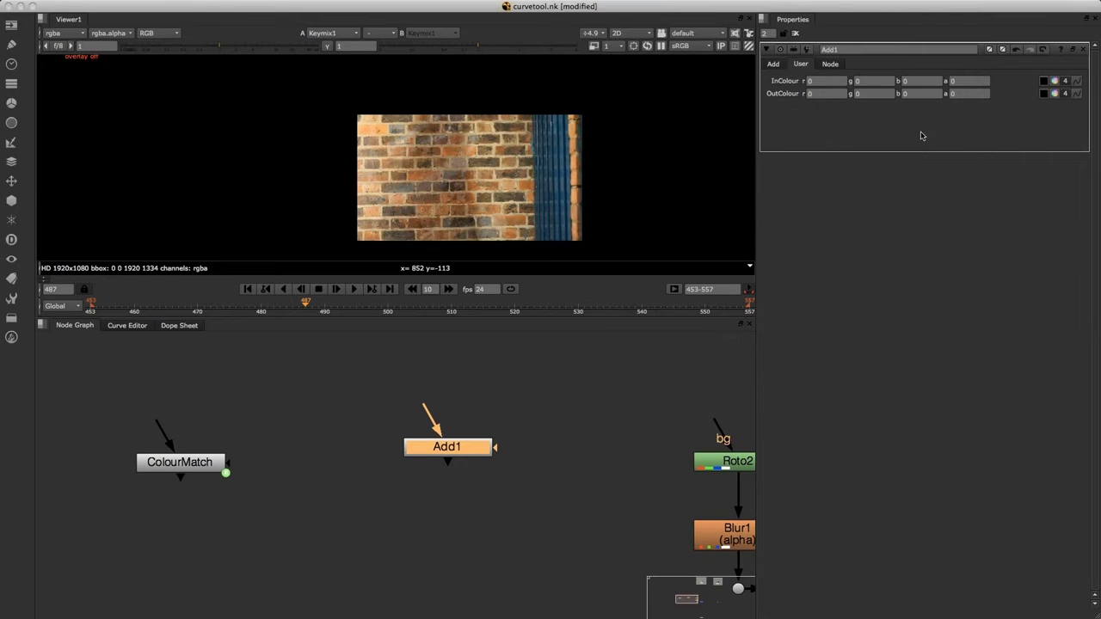
- Split Add1's value into r, g, b, a fields and open its expression editor
{"action": "left_click", "coordinate": [774, 66]}
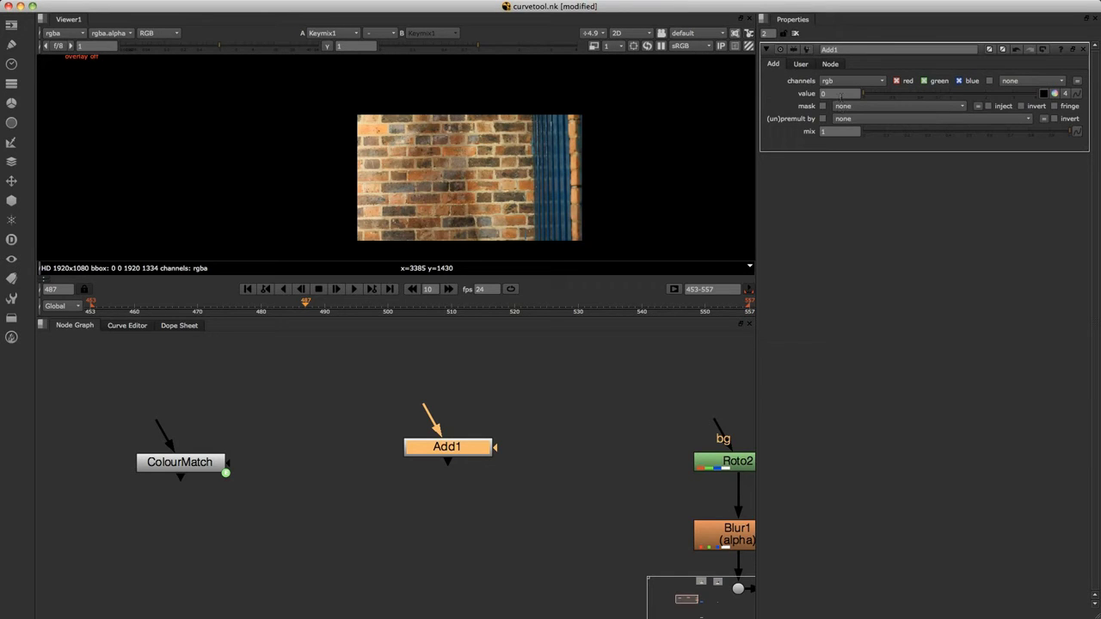
{"action": "left_click", "coordinate": [1066, 95]}
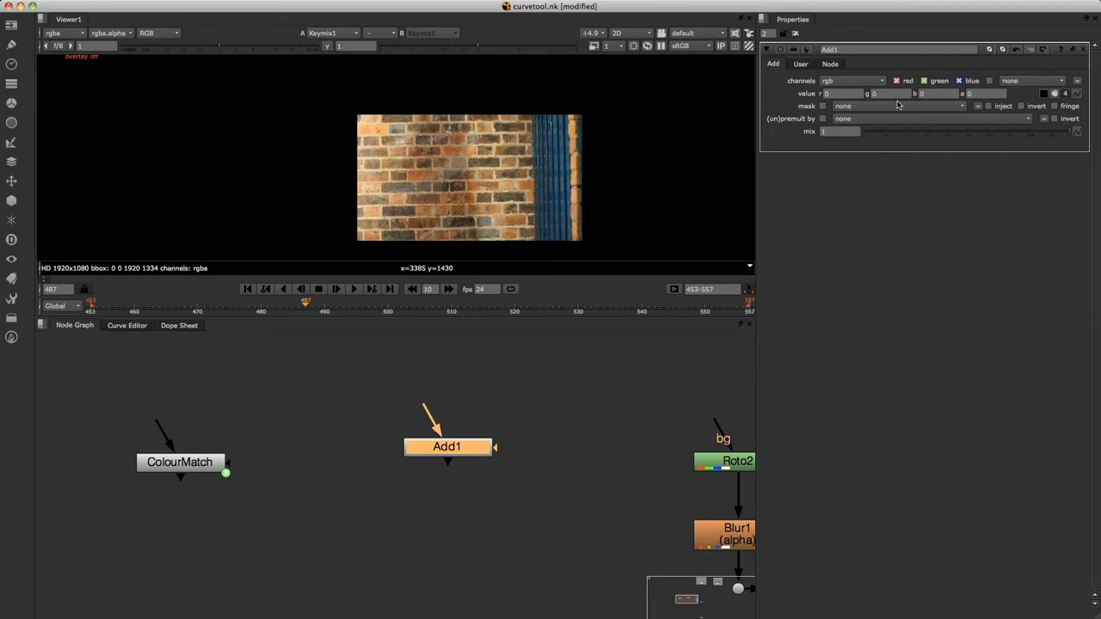
{"action": "left_click", "coordinate": [1077, 94]}
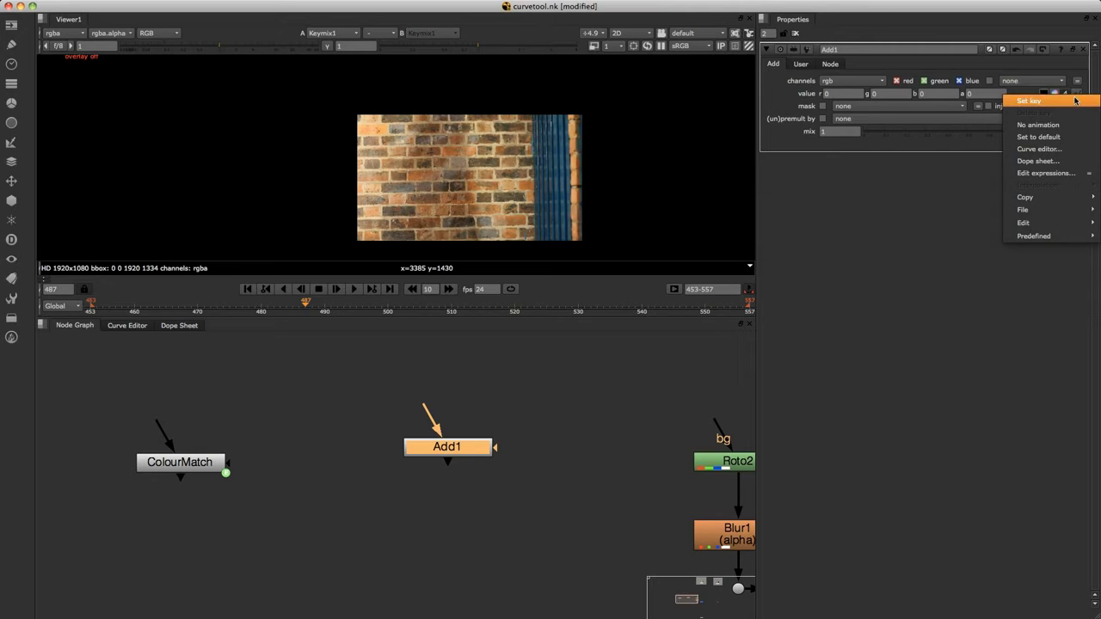
{"action": "left_click", "coordinate": [1034, 176]}
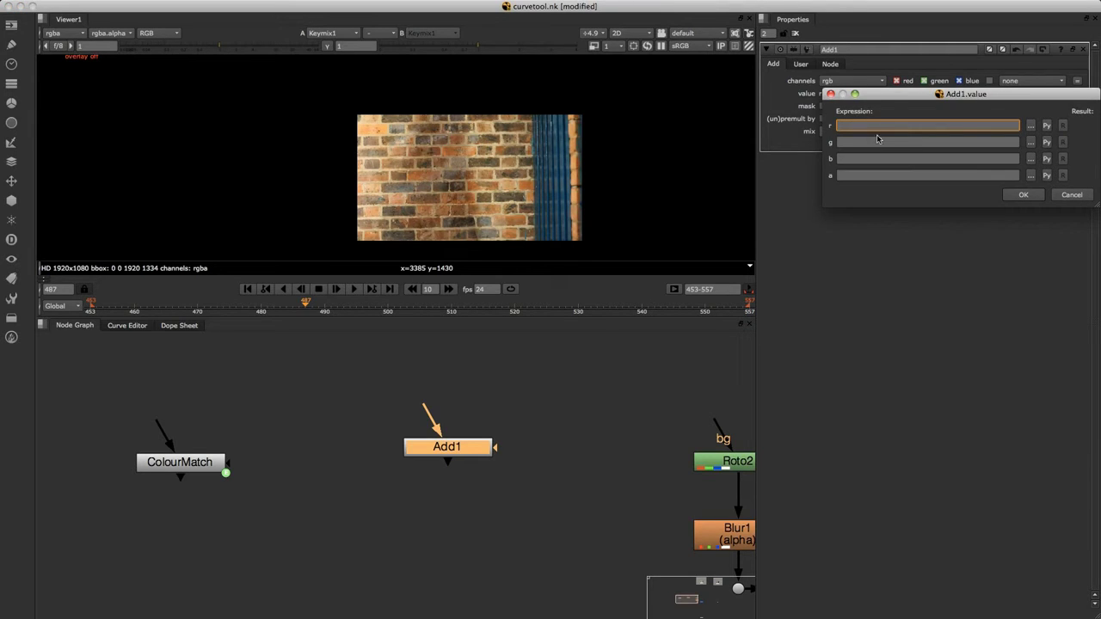
- Set the r, g, b and a expressions to OutColour-InColour and apply them
{"action": "type", "text": "OutColour-InColour"}
{"action": "left_click", "coordinate": [882, 143]}
{"action": "type", "text": "OutColour-InColour"}
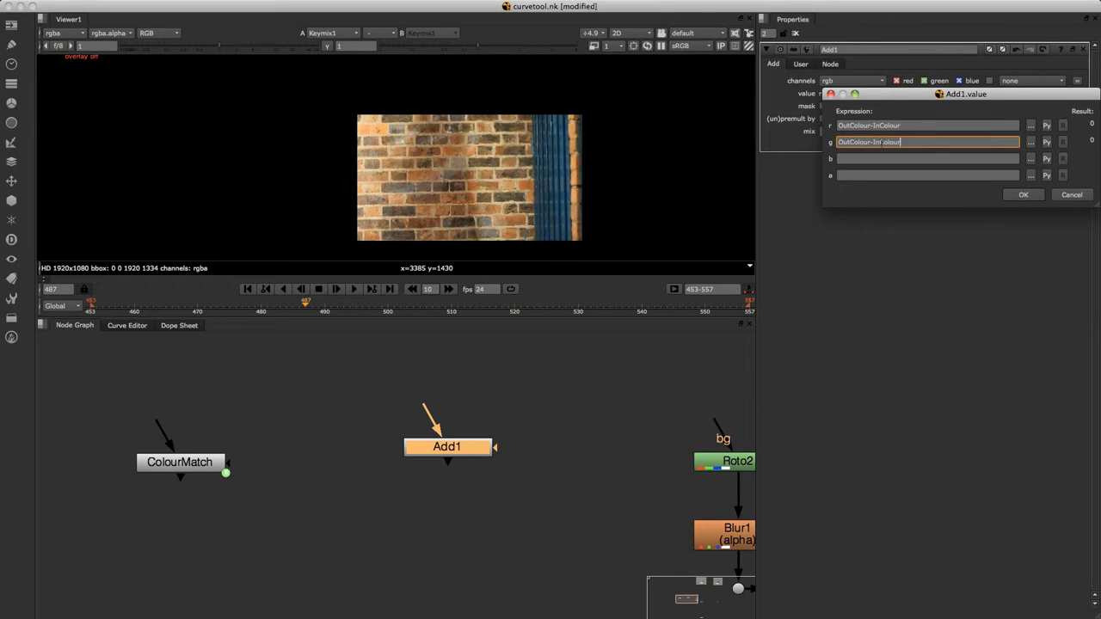
{"action": "left_click", "coordinate": [886, 159]}
{"action": "type", "text": "OutColour-InColour"}
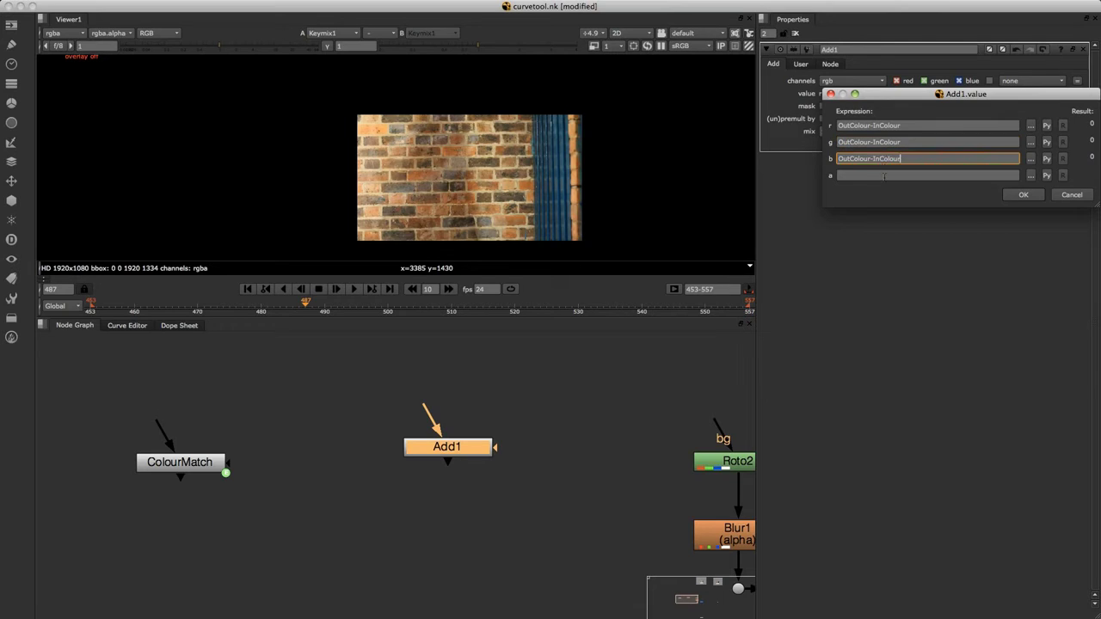
{"action": "left_click", "coordinate": [884, 175]}
{"action": "type", "text": "OutColour-InColour"}
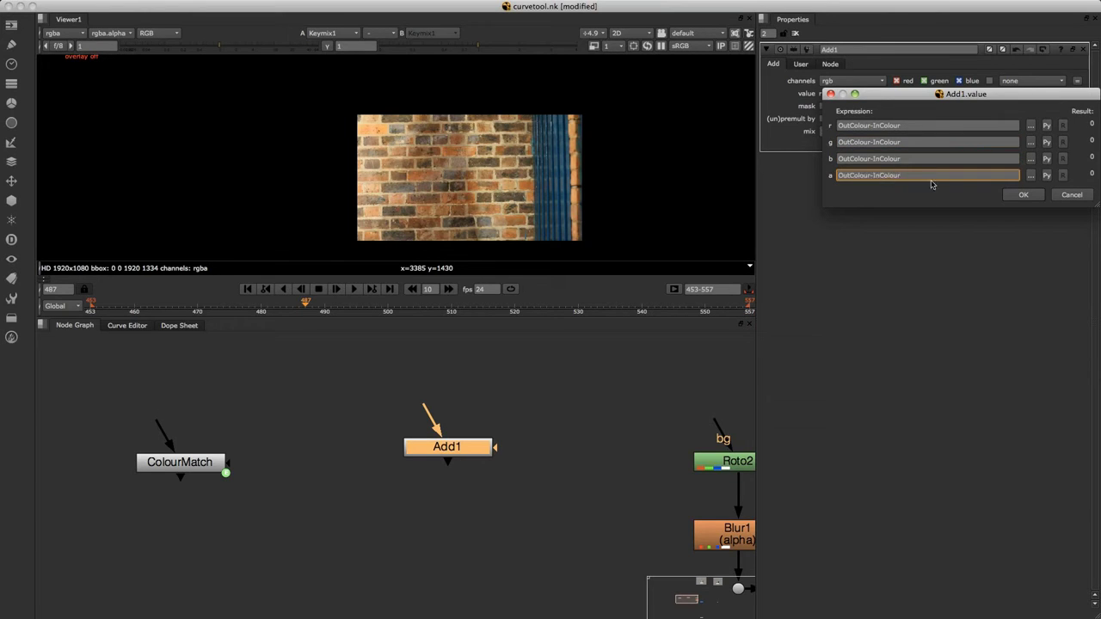
{"action": "left_click", "coordinate": [1023, 196]}
{"action": "left_click", "coordinate": [806, 66]}
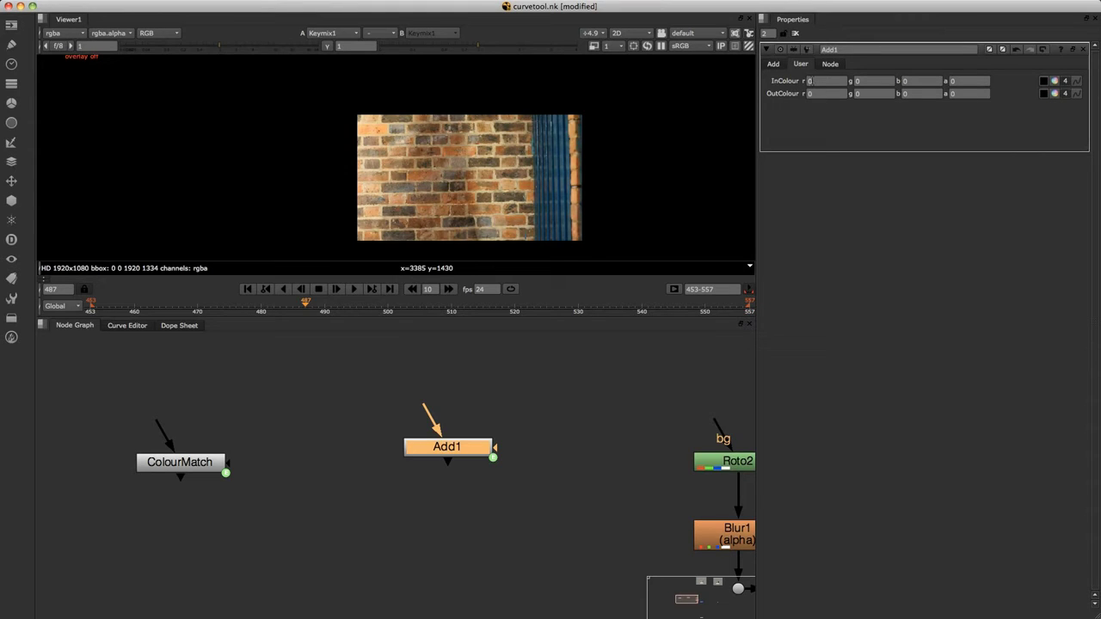
{"action": "left_click", "coordinate": [774, 65]}
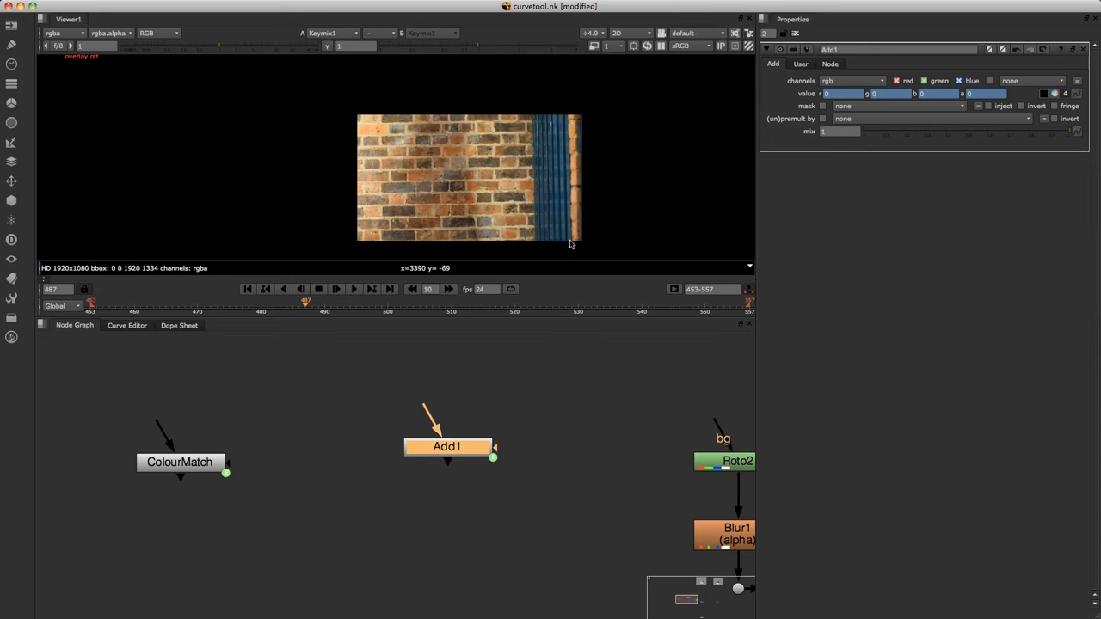
- Rename the Add1 node to ColourMatch2
{"action": "middle_click_drag", "start_coordinate": [569, 243], "coordinate": [614, 244]}
{"action": "scroll", "coordinate": [503, 172], "scroll_direction": "up", "scroll_amount": 1}
{"action": "scroll", "coordinate": [492, 406], "scroll_direction": "down", "scroll_amount": 1}
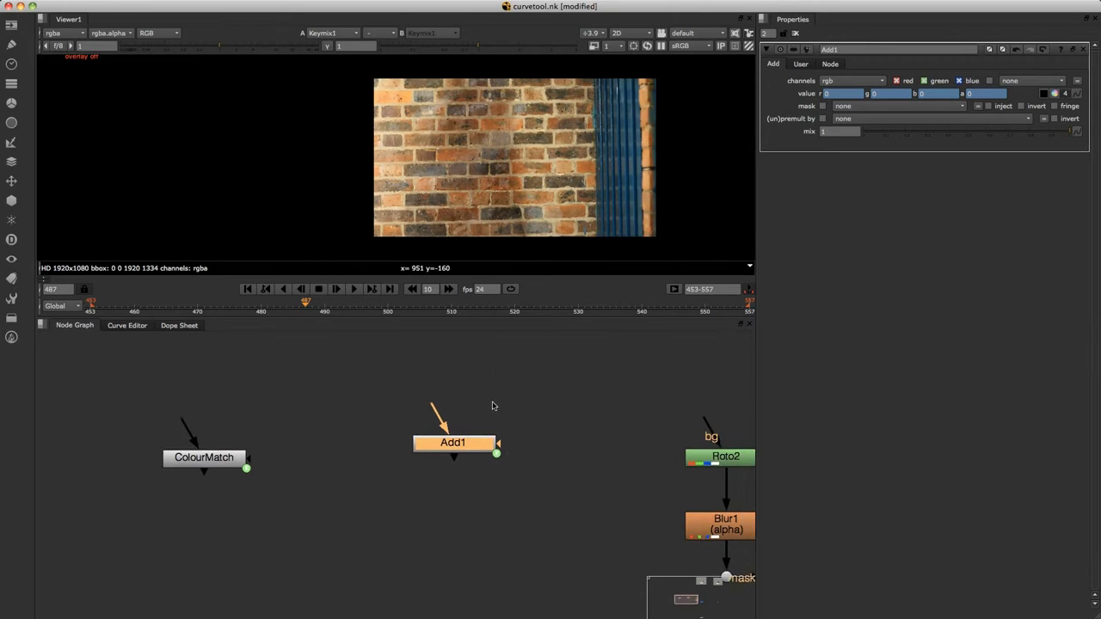
{"action": "scroll", "coordinate": [493, 406], "scroll_direction": "down", "scroll_amount": 1}
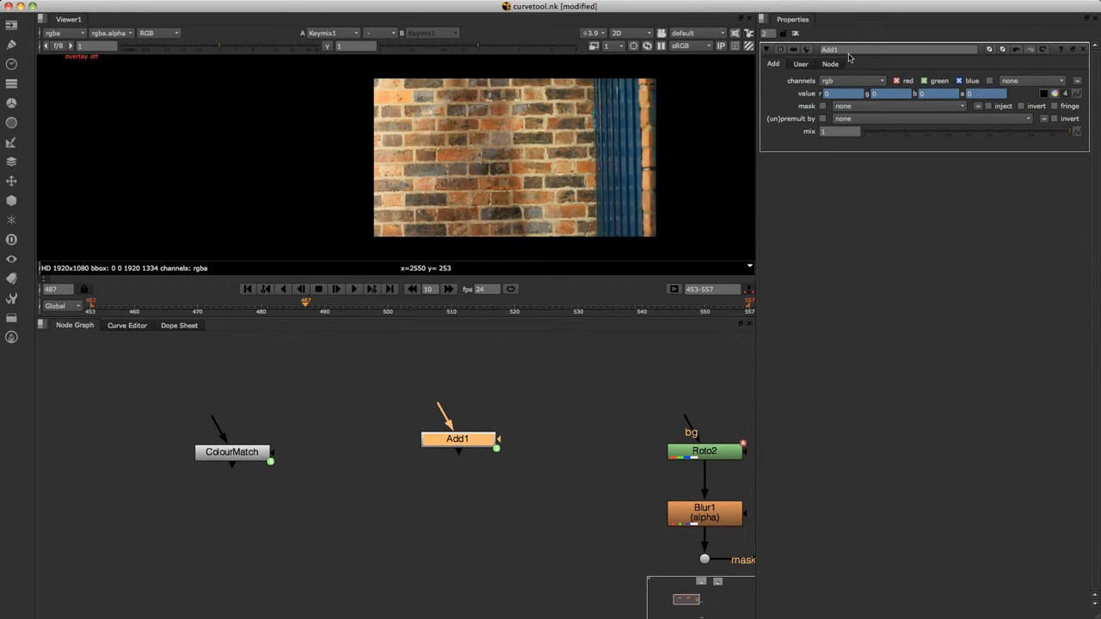
{"action": "left_click_drag", "start_coordinate": [849, 52], "coordinate": [814, 51]}
{"action": "type", "text": "ColourMatch2"}
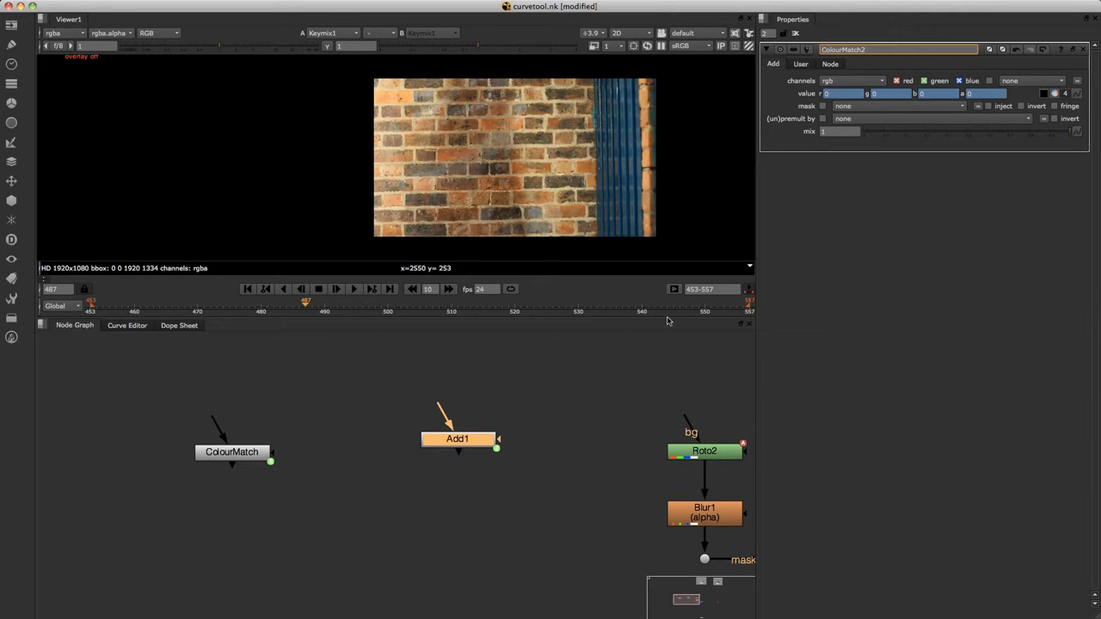
{"action": "key", "text": "Return"}
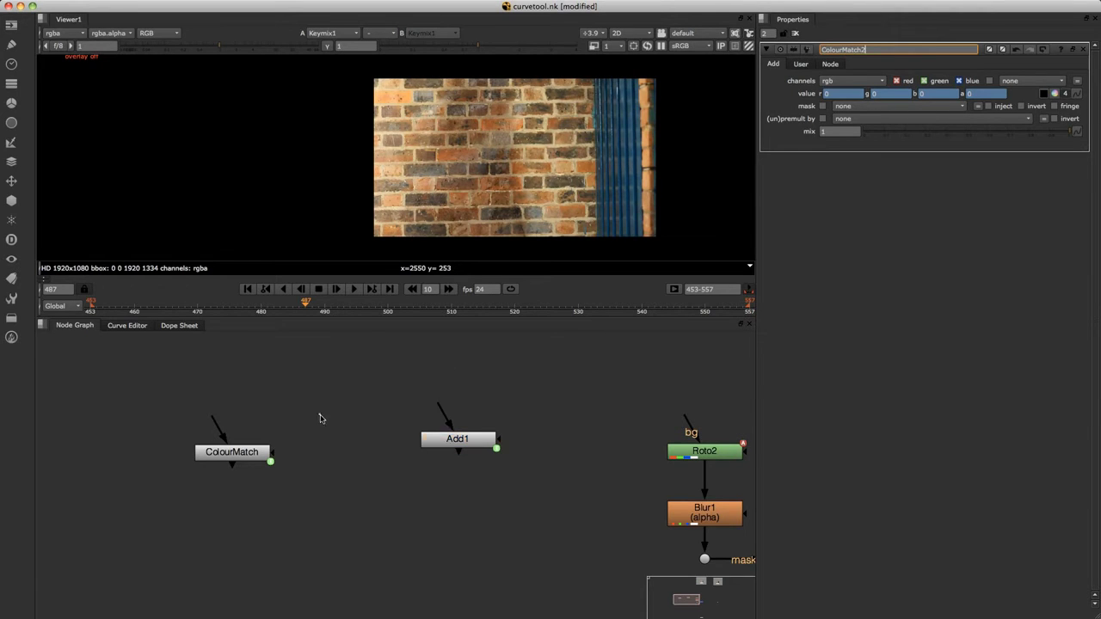
- Move ColourMatch2 right, beneath the Original and Clean Plate backdrops
{"action": "scroll", "coordinate": [434, 428], "scroll_direction": "down", "scroll_amount": 4}
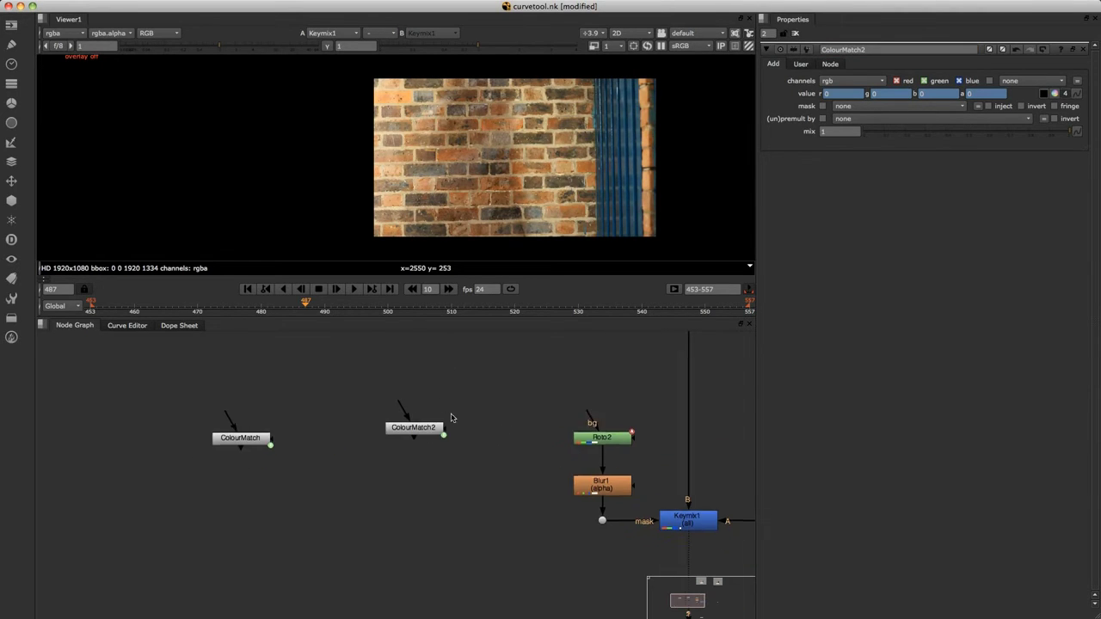
{"action": "left_click_drag", "start_coordinate": [430, 422], "coordinate": [502, 400]}
{"action": "middle_click_drag", "start_coordinate": [502, 399], "coordinate": [470, 486]}
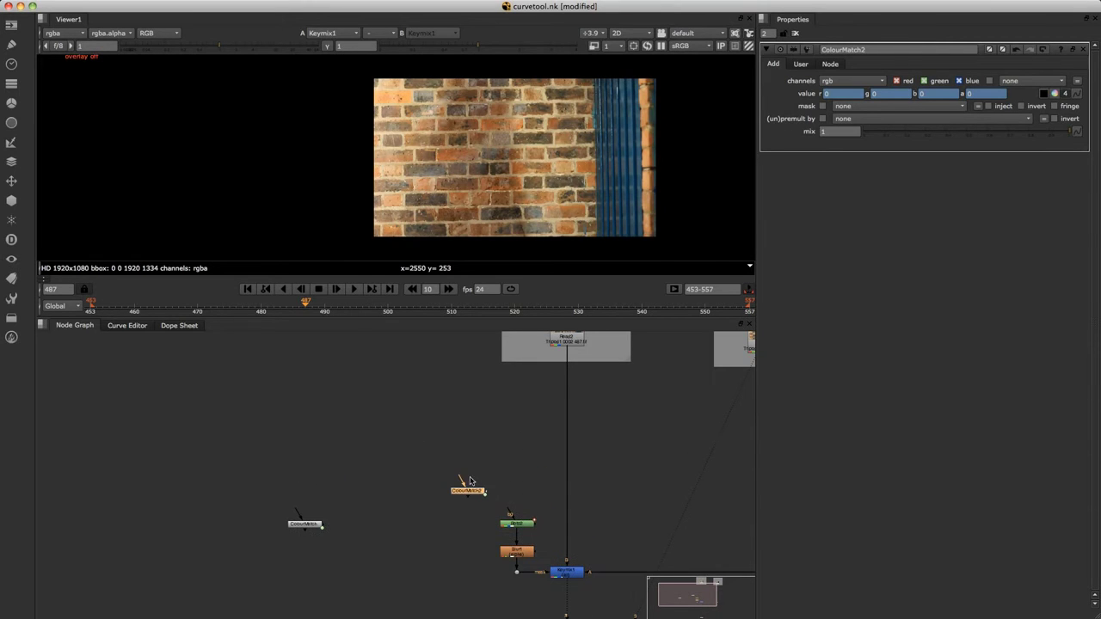
{"action": "left_click_drag", "start_coordinate": [471, 492], "coordinate": [658, 485]}
{"action": "middle_click_drag", "start_coordinate": [714, 513], "coordinate": [519, 451]}
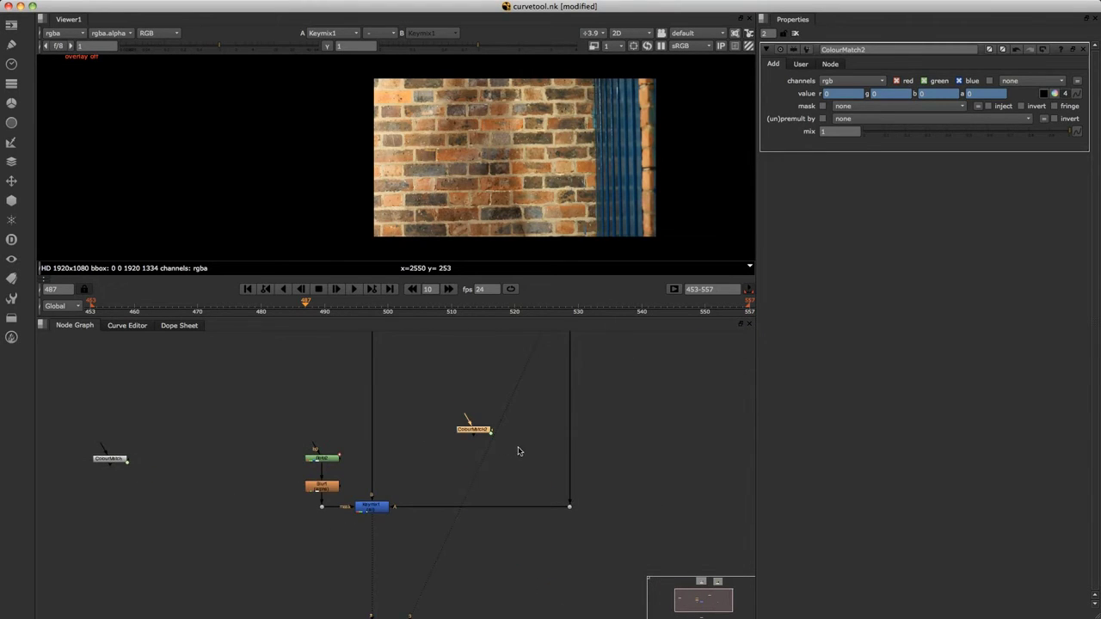
{"action": "left_click_drag", "start_coordinate": [497, 436], "coordinate": [561, 450]}
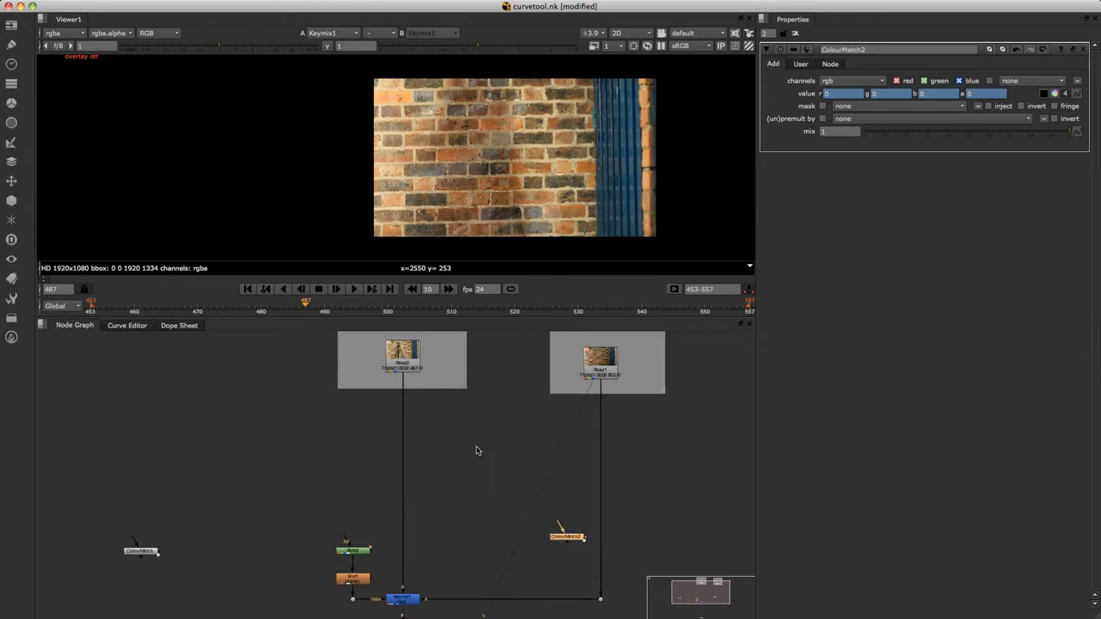
{"action": "scroll", "coordinate": [499, 453], "scroll_direction": "up", "scroll_amount": 3}
- Add a Crop1 node below Read2 and connect its input to Read2
{"action": "key", "text": "Tab"}
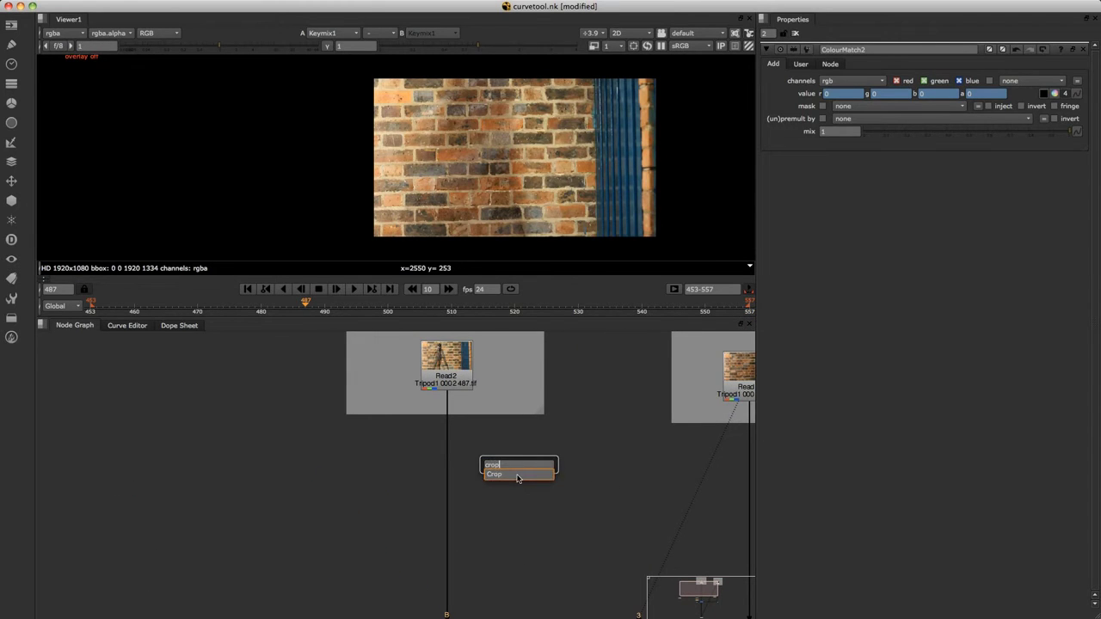
{"action": "key", "text": "Escape"}
{"action": "scroll", "coordinate": [513, 441], "scroll_direction": "up", "scroll_amount": 1}
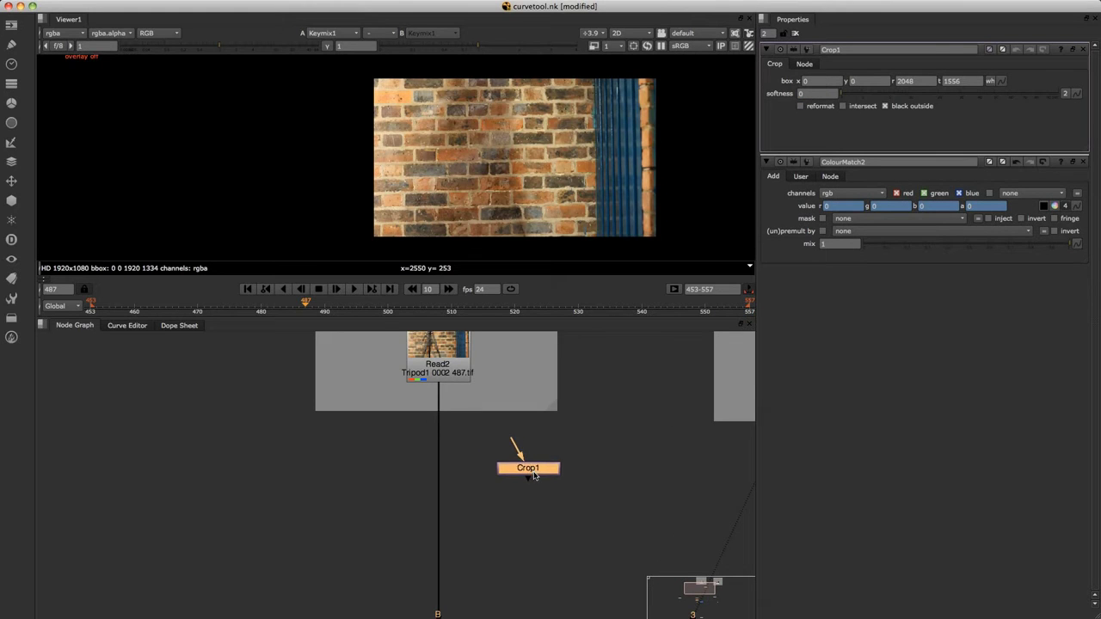
{"action": "left_click", "coordinate": [504, 443]}
{"action": "middle_click_drag", "start_coordinate": [483, 398], "coordinate": [482, 424]}
{"action": "left_click_drag", "start_coordinate": [497, 448], "coordinate": [451, 384]}
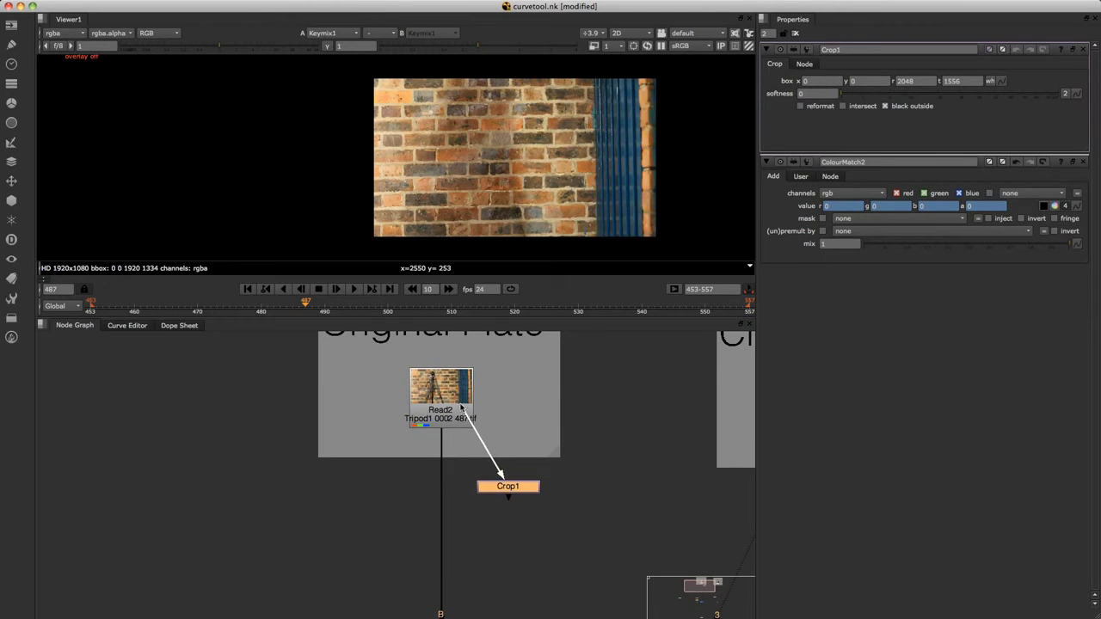
{"action": "middle_click_drag", "start_coordinate": [451, 384], "coordinate": [273, 375]}
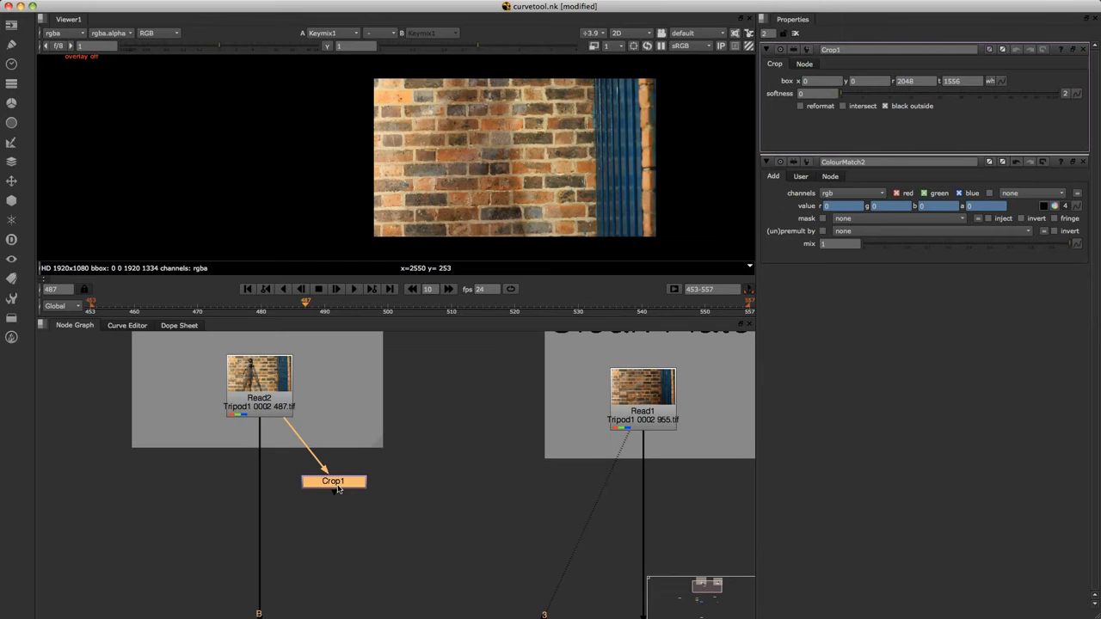
- View Read2 with overlays on and reshape the crop box to 45, 0, 1040, 395
{"action": "left_click_drag", "start_coordinate": [270, 400], "coordinate": [270, 401]}
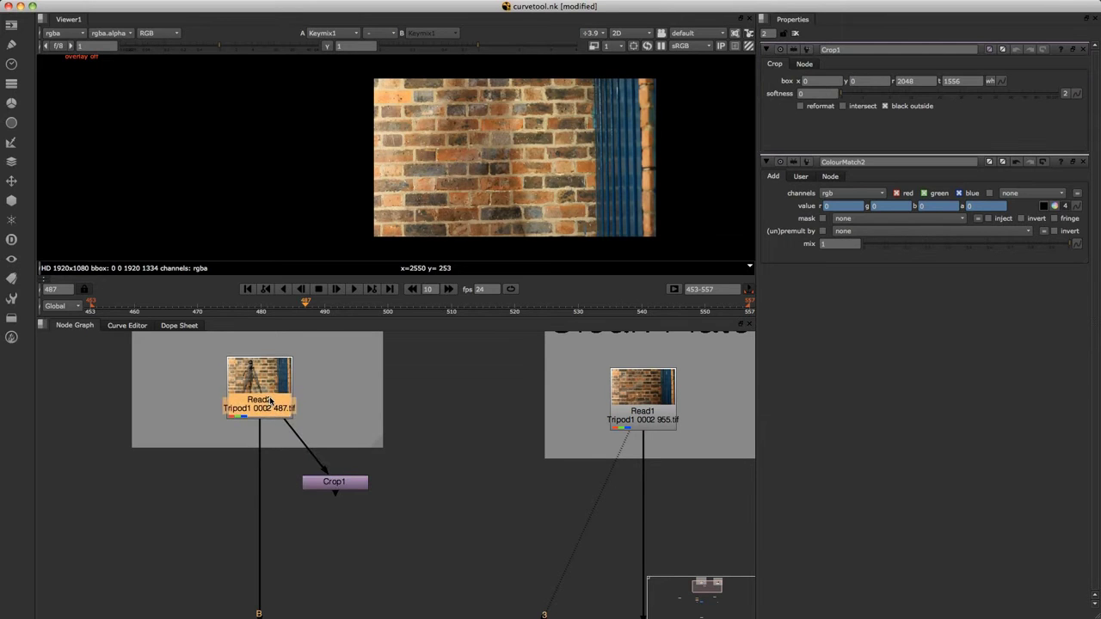
{"action": "key", "text": "1"}
{"action": "key", "text": "o"}
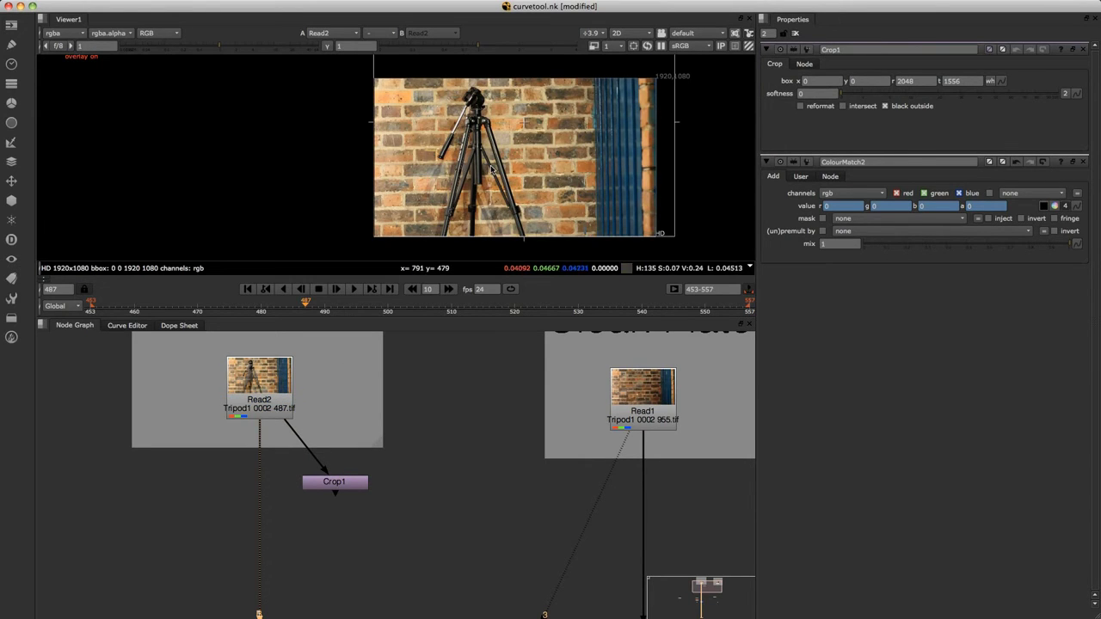
{"action": "scroll", "coordinate": [516, 151], "scroll_direction": "down", "scroll_amount": 3}
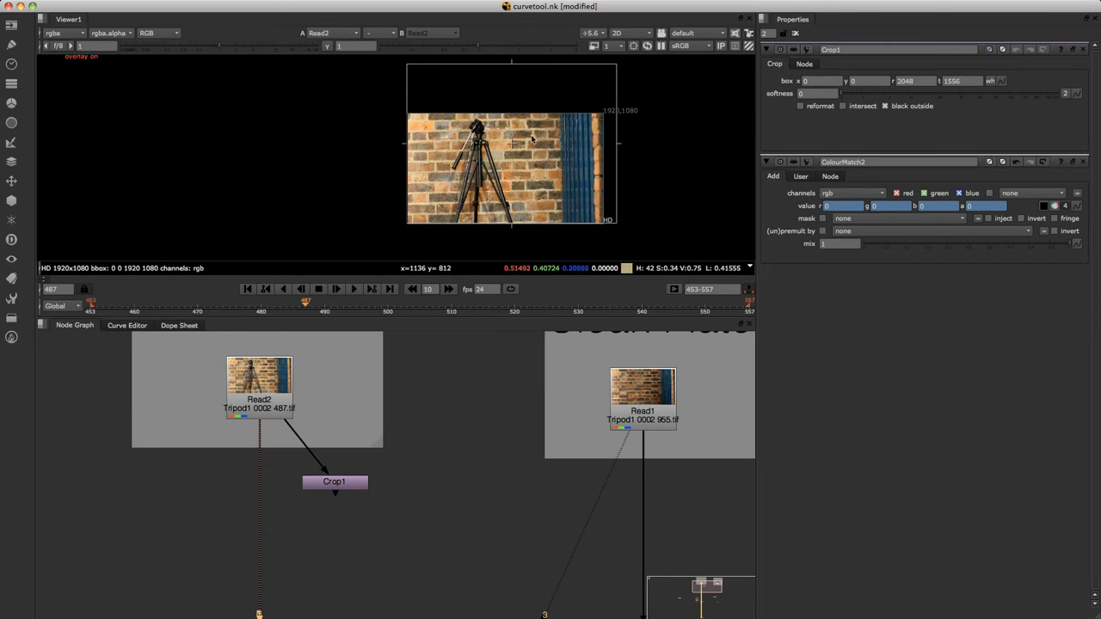
{"action": "left_click_drag", "start_coordinate": [617, 66], "coordinate": [514, 183]}
{"action": "left_click_drag", "start_coordinate": [406, 206], "coordinate": [508, 202]}
- At frame 498, tighten the crop box to the brick patch 975, 228, 1130, 393
{"action": "scroll", "coordinate": [508, 202], "scroll_direction": "up", "scroll_amount": 5}
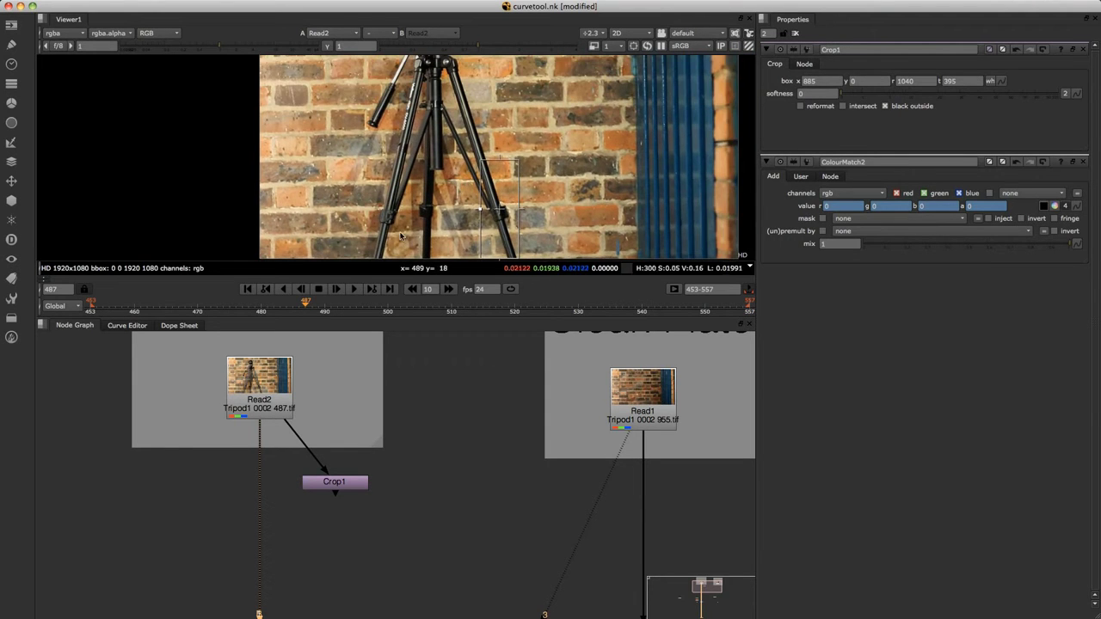
{"action": "left_click_drag", "start_coordinate": [306, 303], "coordinate": [376, 308]}
{"action": "scroll", "coordinate": [517, 215], "scroll_direction": "up", "scroll_amount": 2}
{"action": "scroll", "coordinate": [486, 226], "scroll_direction": "down", "scroll_amount": 2}
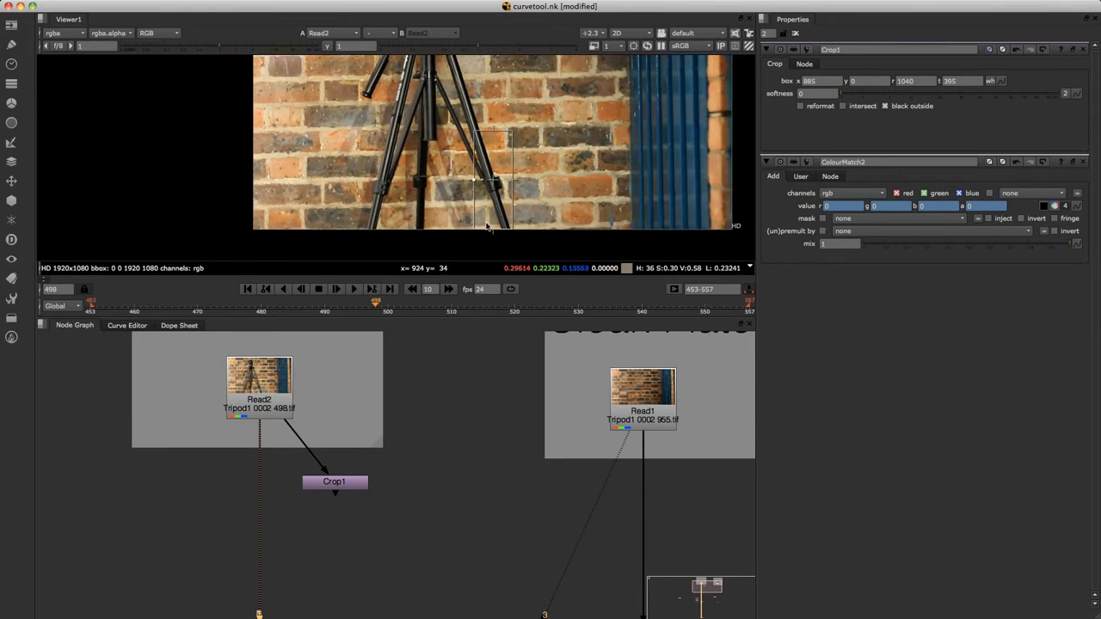
{"action": "left_click_drag", "start_coordinate": [486, 227], "coordinate": [515, 158]}
{"action": "scroll", "coordinate": [496, 161], "scroll_direction": "up", "scroll_amount": 2}
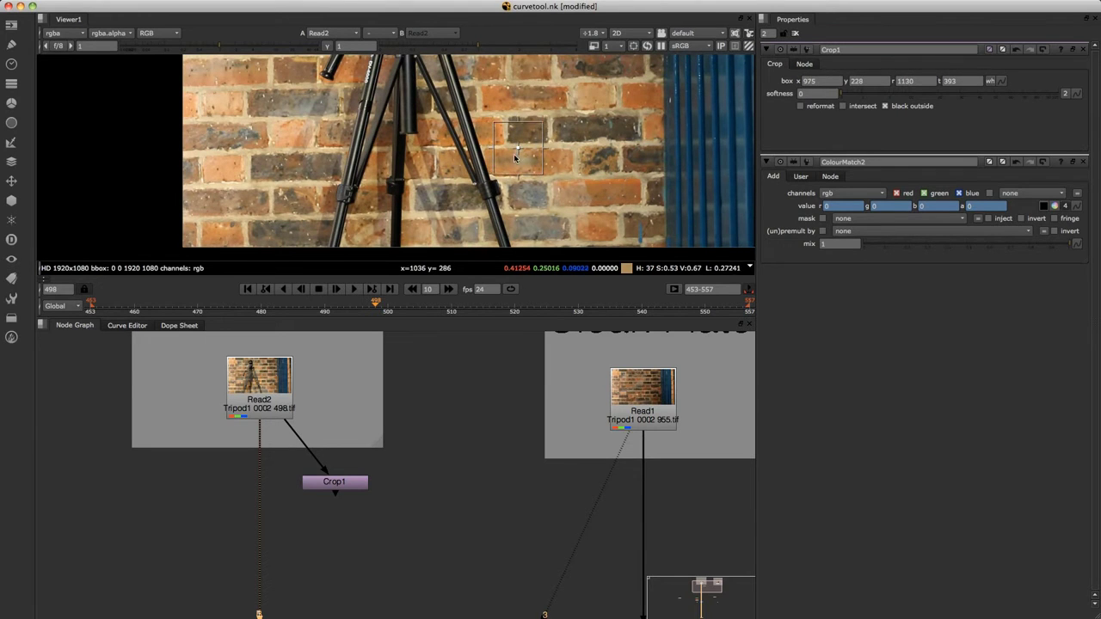
{"action": "scroll", "coordinate": [514, 158], "scroll_direction": "down", "scroll_amount": 3}
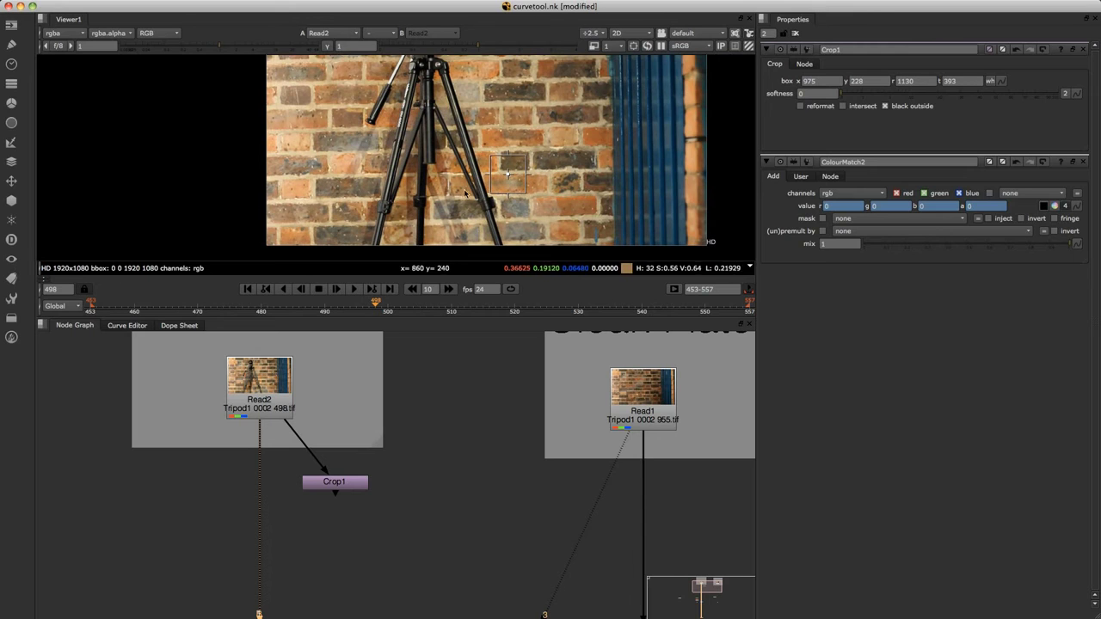
- View Crop1 with reformat enabled so only the 155x165 patch shows
{"action": "left_click", "coordinate": [329, 484]}
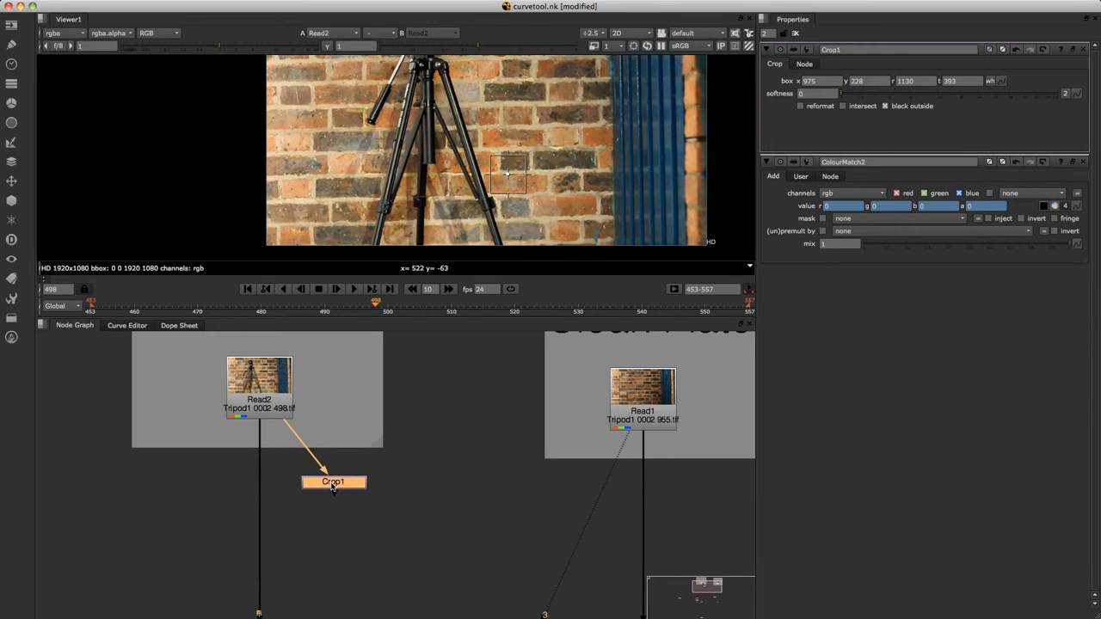
{"action": "key", "text": "1"}
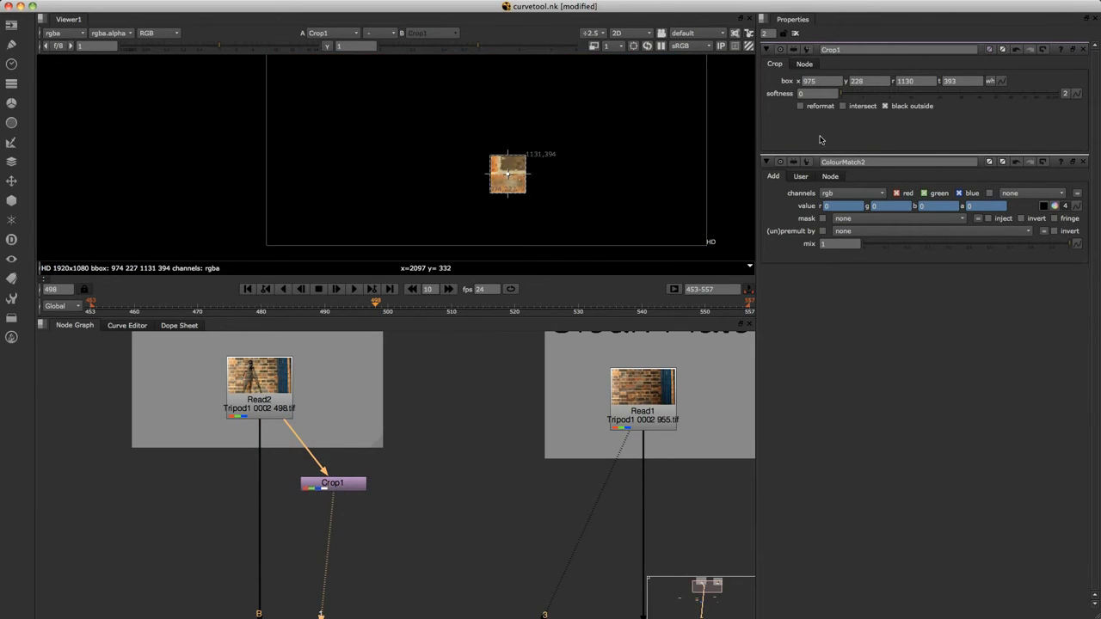
{"action": "left_click", "coordinate": [800, 106]}
{"action": "scroll", "coordinate": [573, 134], "scroll_direction": "down", "scroll_amount": 3}
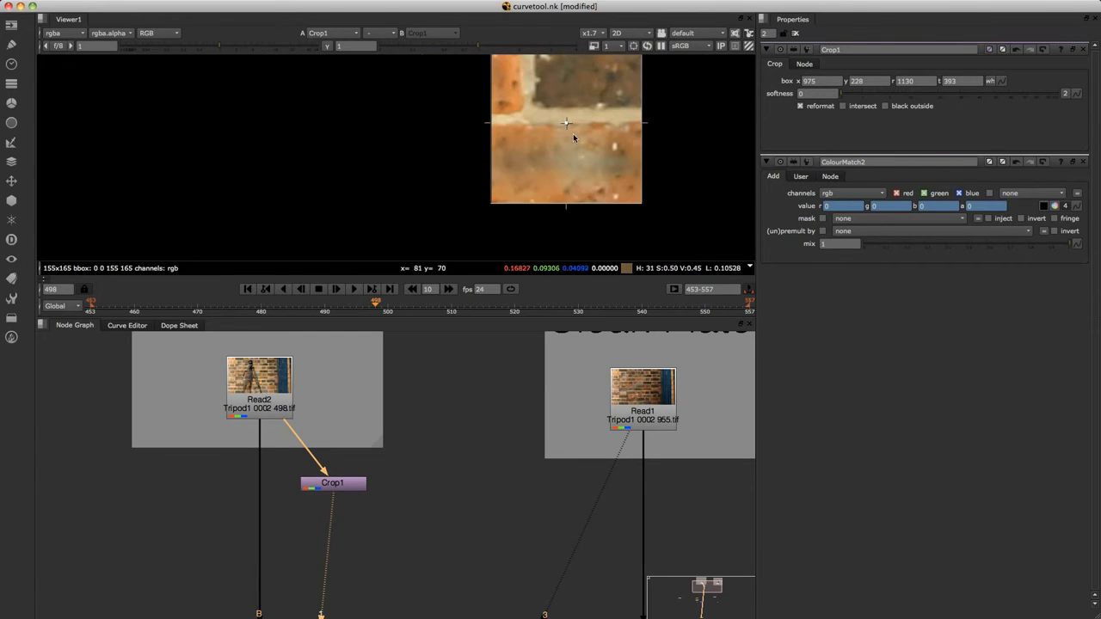
{"action": "scroll", "coordinate": [520, 171], "scroll_direction": "down", "scroll_amount": 2}
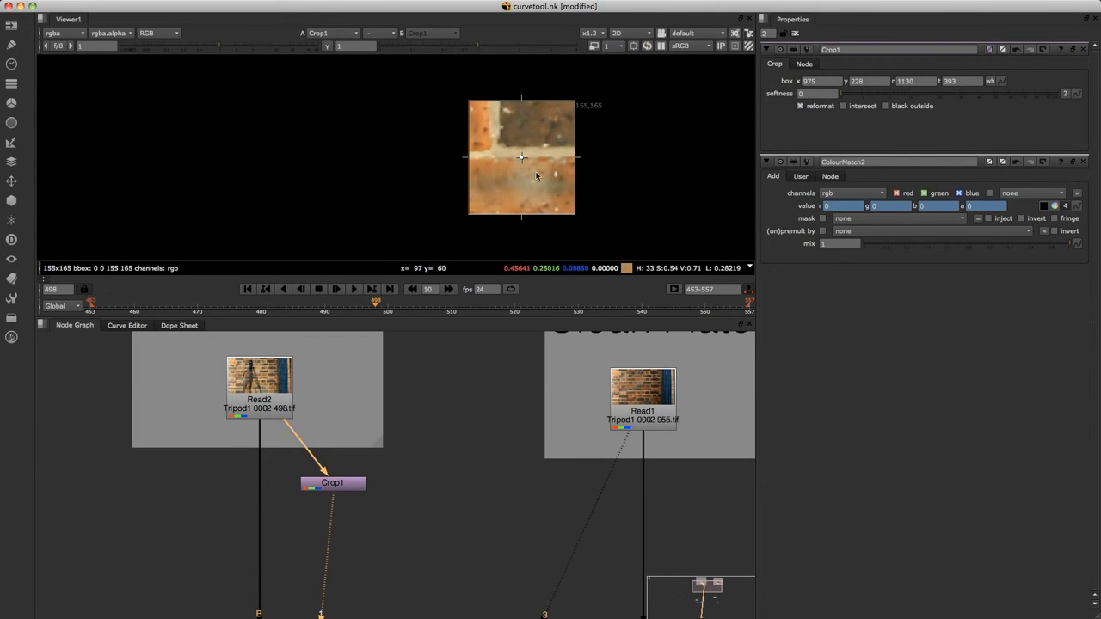
{"action": "middle_click_drag", "start_coordinate": [433, 337], "coordinate": [442, 300]}
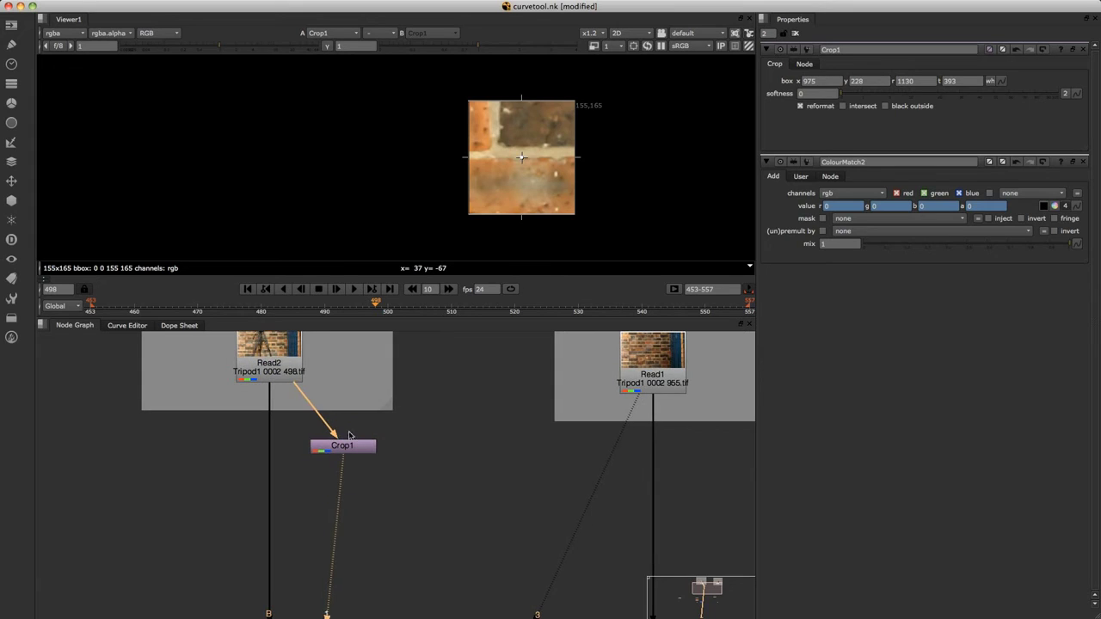
{"action": "key", "text": "Tab"}
- Add CurveTool1 under Crop1 and run Avg Intensities analysis over frames 453-557
{"action": "type", "text": "c"}
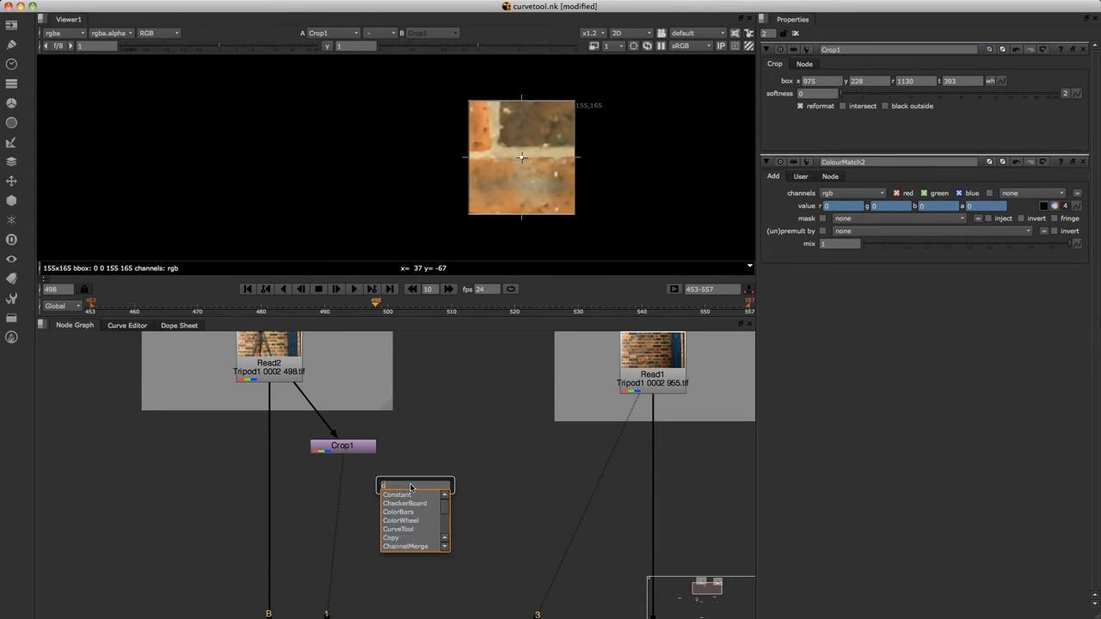
{"action": "type", "text": "urveTool"}
{"action": "left_click", "coordinate": [411, 496]}
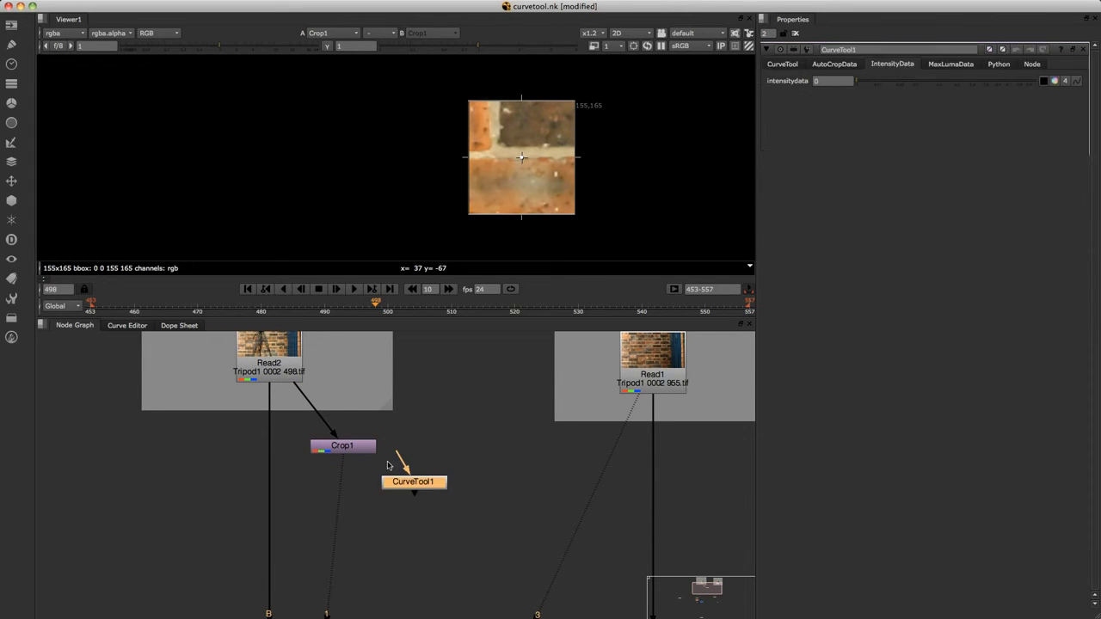
{"action": "left_click_drag", "start_coordinate": [405, 469], "coordinate": [353, 449]}
{"action": "left_click_drag", "start_coordinate": [418, 487], "coordinate": [372, 492]}
{"action": "key", "text": "1"}
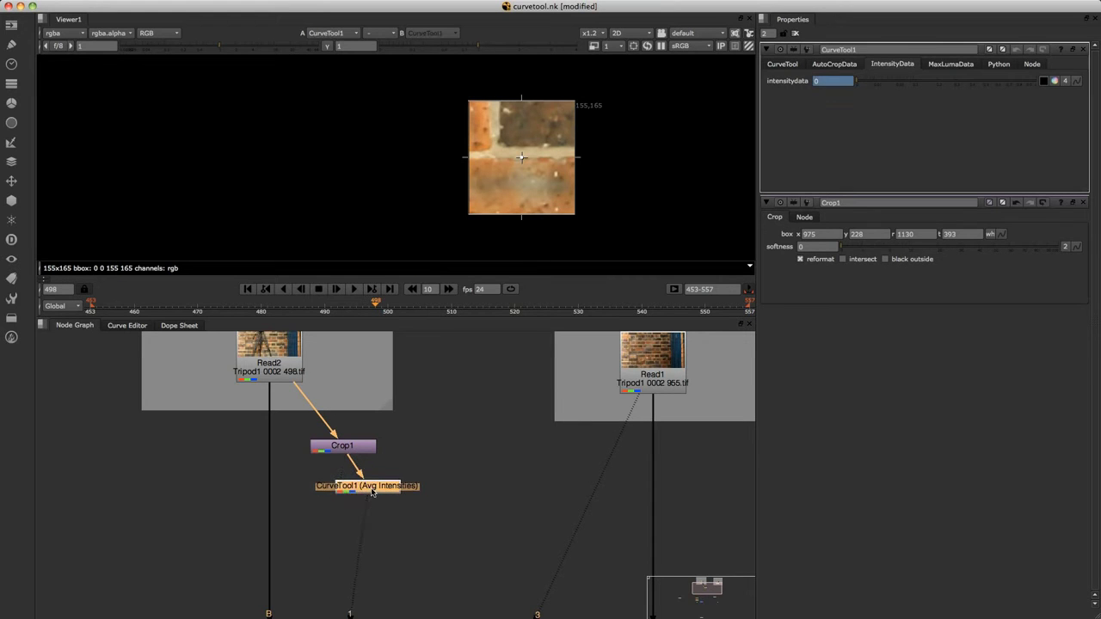
{"action": "left_click", "coordinate": [782, 64]}
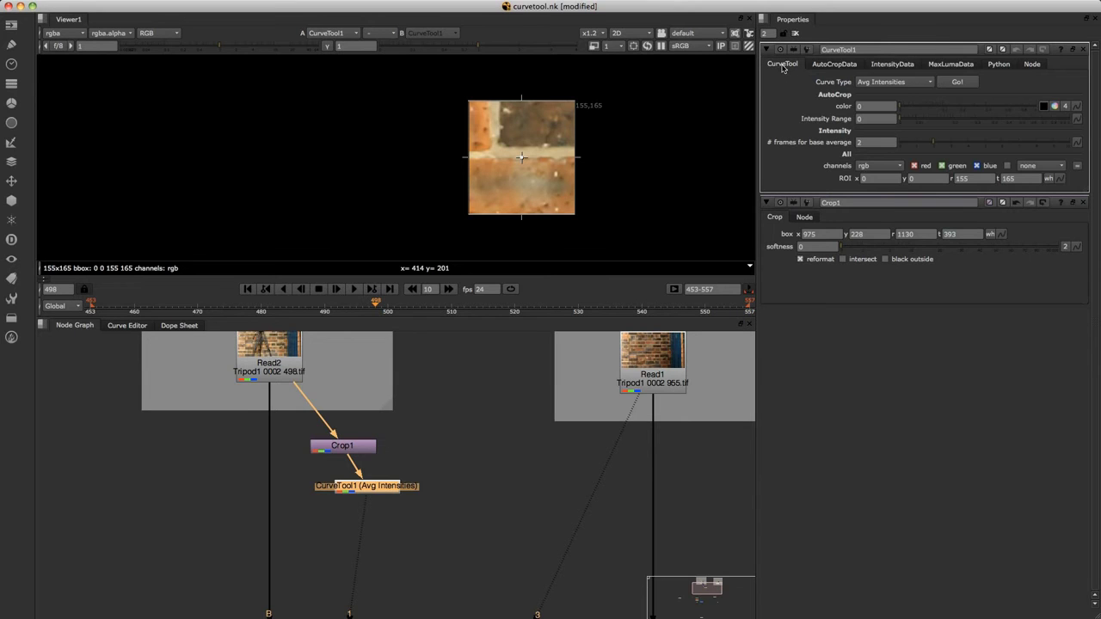
{"action": "left_click", "coordinate": [955, 82]}
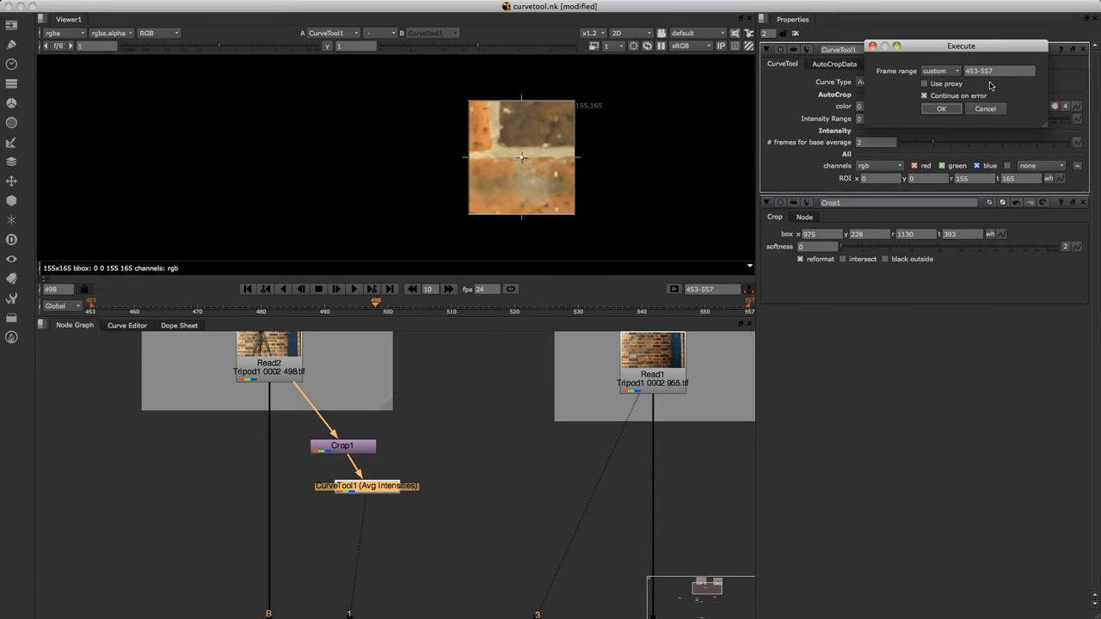
{"action": "left_click", "coordinate": [941, 109]}
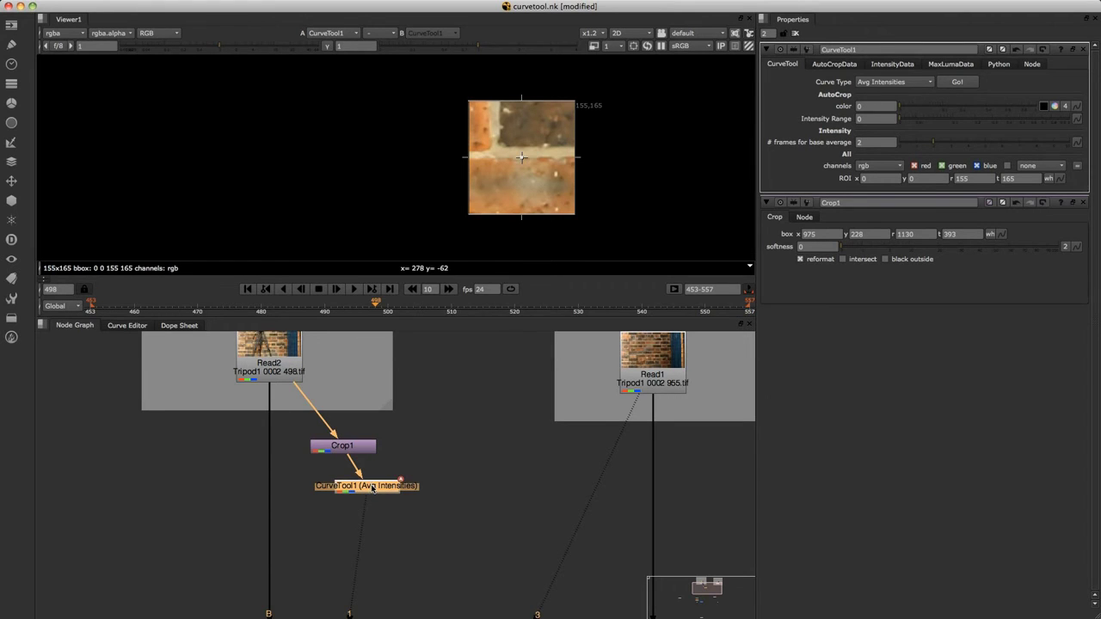
- Duplicate Crop1 as Crop2, connect it to Read1 and view the patch
{"action": "middle_click_drag", "start_coordinate": [438, 455], "coordinate": [370, 470]}
{"action": "left_click", "coordinate": [287, 464]}
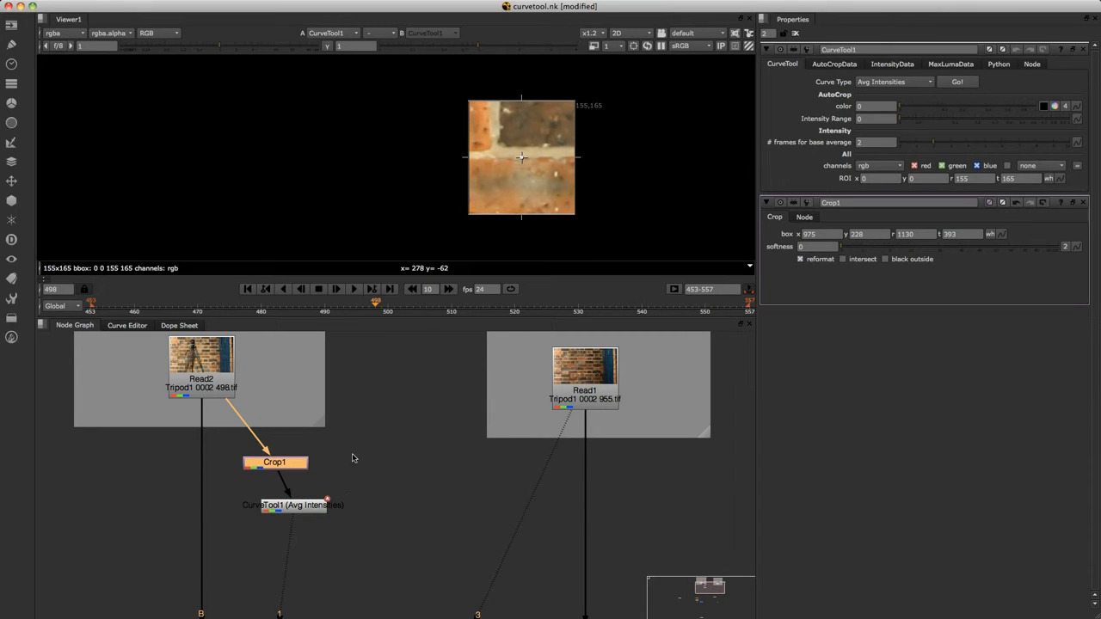
{"action": "key", "text": "ctrl+v"}
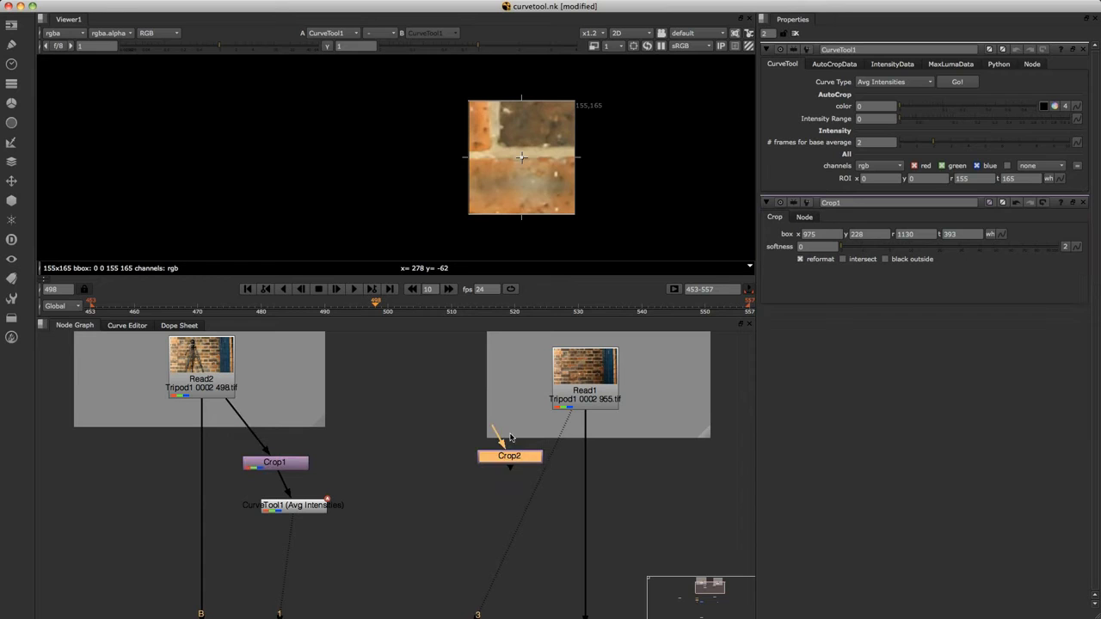
{"action": "left_click_drag", "start_coordinate": [496, 430], "coordinate": [578, 392]}
{"action": "scroll", "coordinate": [517, 417], "scroll_direction": "down", "scroll_amount": 2}
{"action": "left_click_drag", "start_coordinate": [509, 440], "coordinate": [511, 444]}
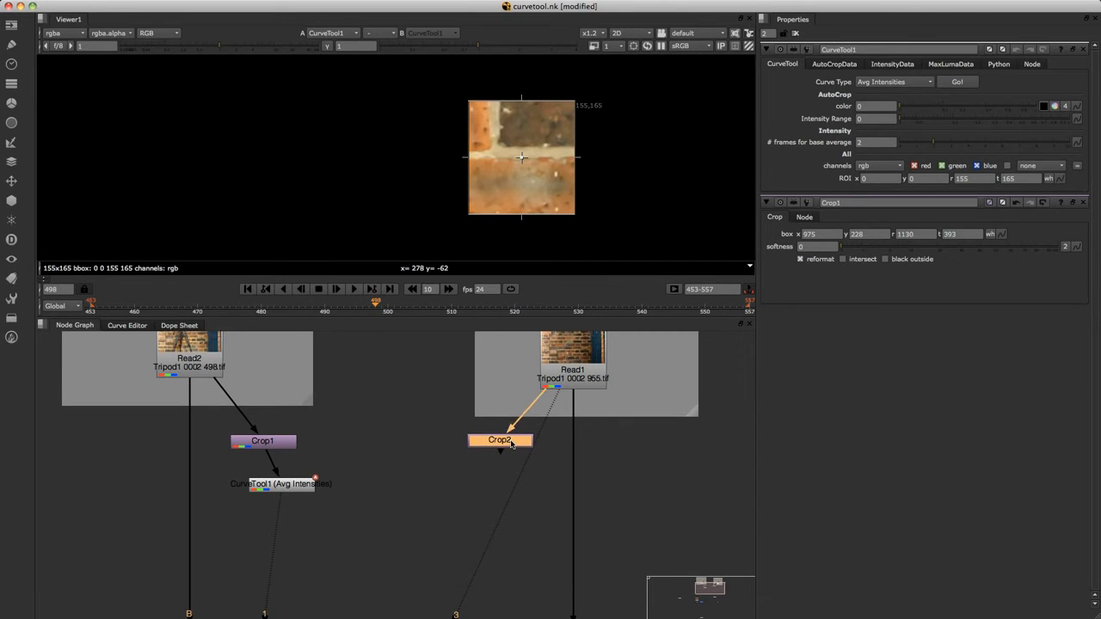
{"action": "key", "text": "1"}
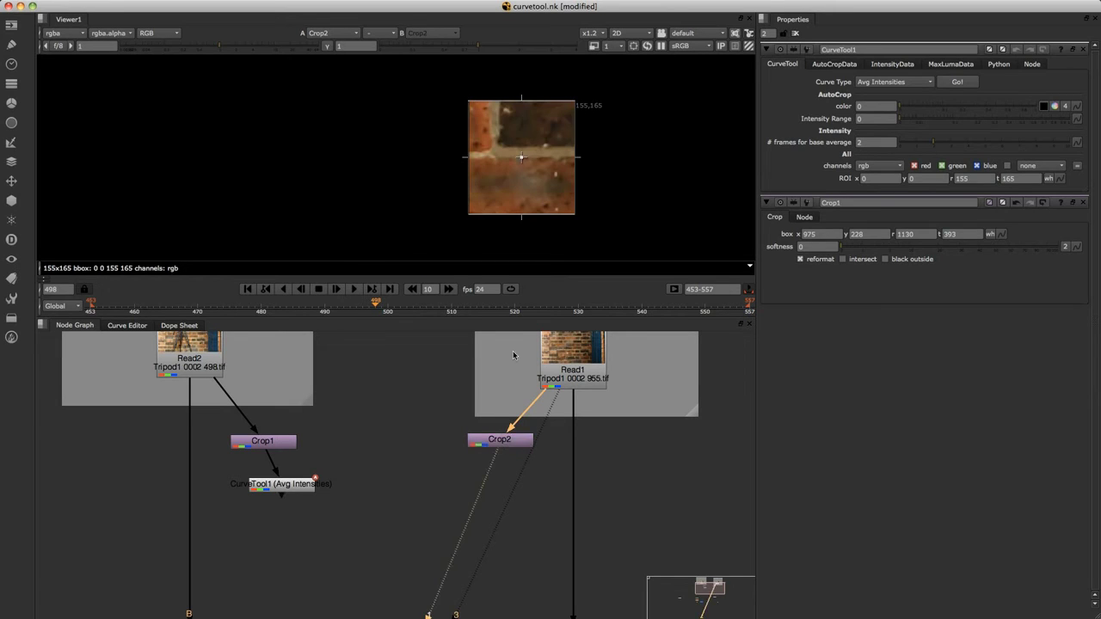
- Add CurveTool2 under Crop2 and analyse its average intensities over frames 453-557
{"action": "left_click", "coordinate": [430, 507]}
{"action": "key", "text": "Tab"}
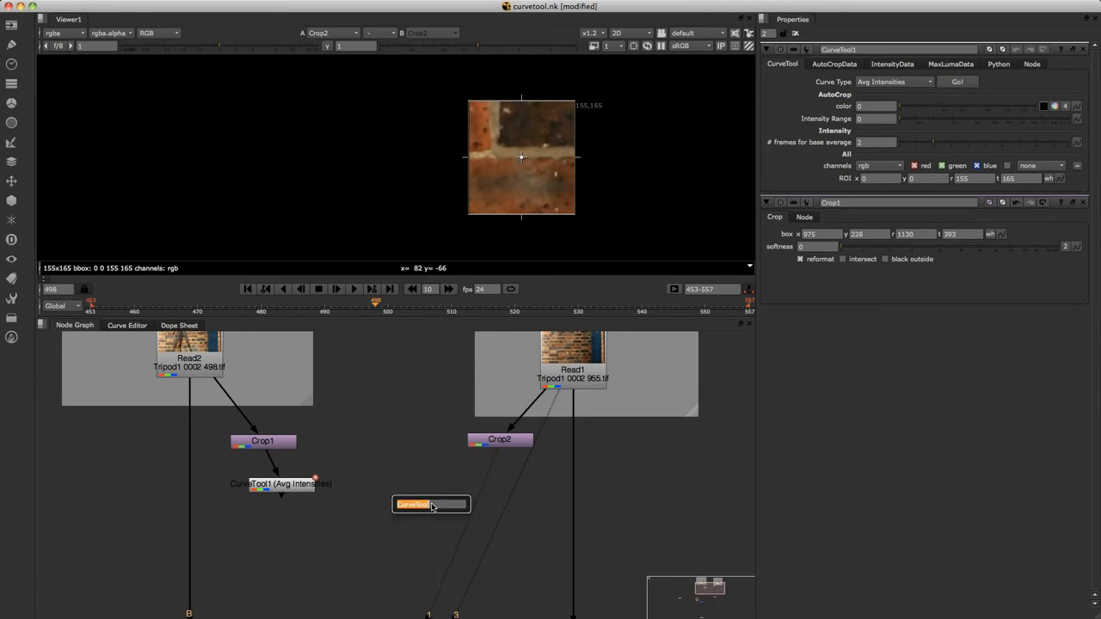
{"action": "key", "text": "Return"}
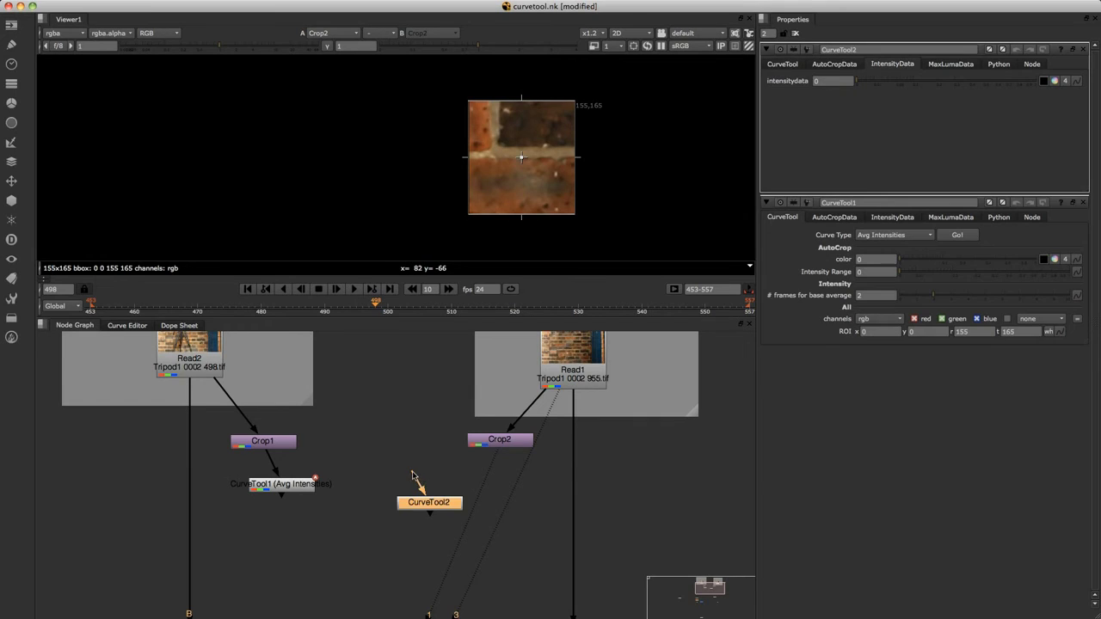
{"action": "left_click_drag", "start_coordinate": [415, 479], "coordinate": [500, 444]}
{"action": "left_click_drag", "start_coordinate": [443, 510], "coordinate": [462, 486]}
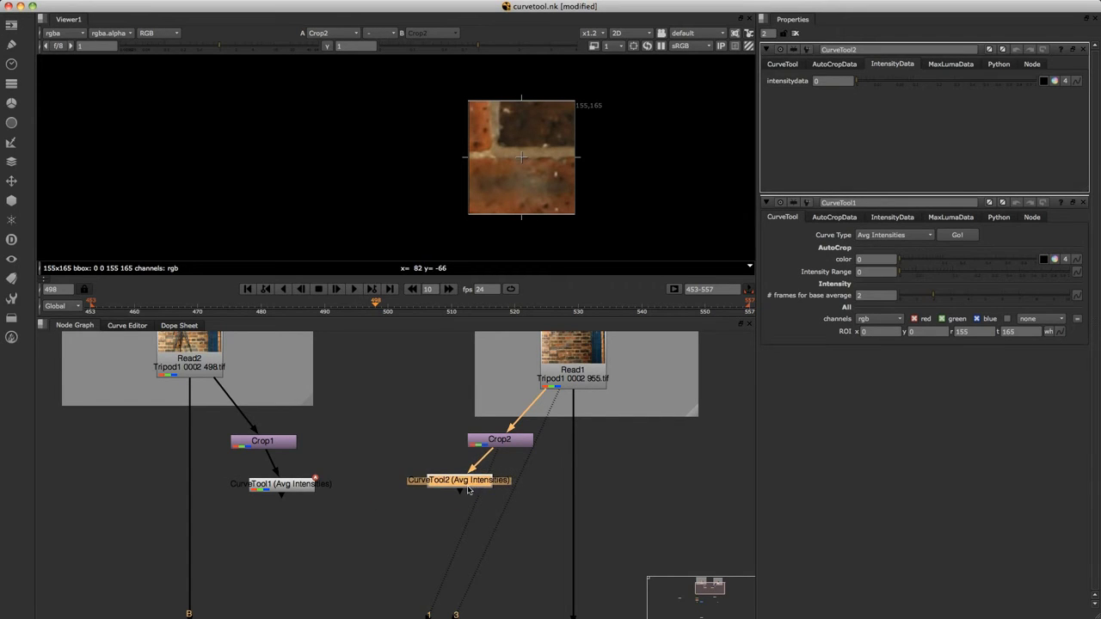
{"action": "key", "text": "1"}
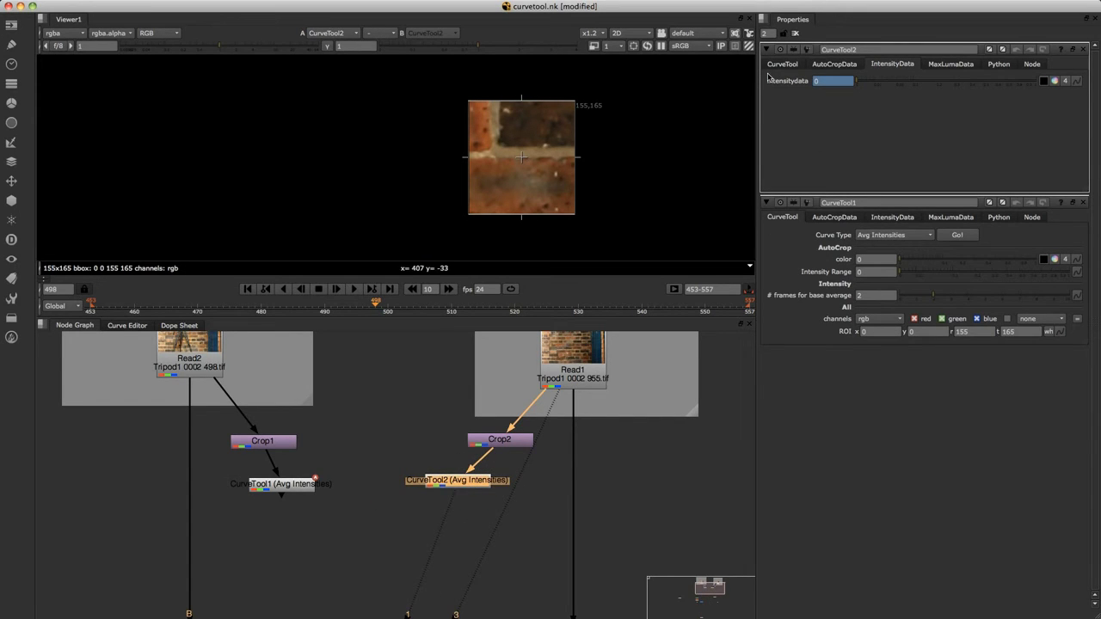
{"action": "left_click", "coordinate": [783, 65]}
{"action": "left_click", "coordinate": [957, 81]}
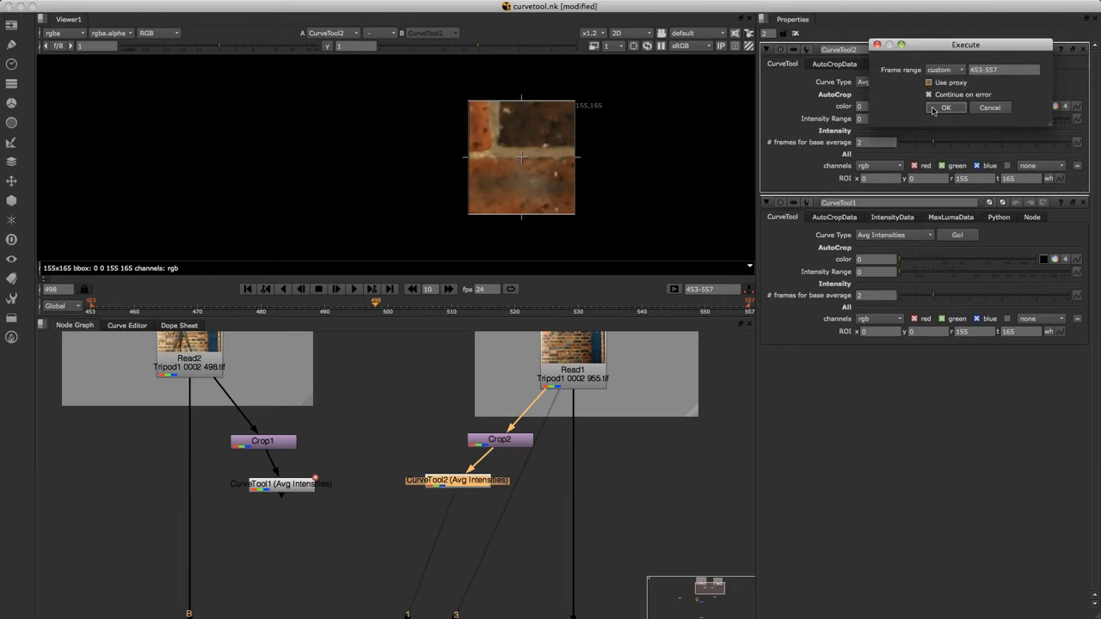
{"action": "left_click", "coordinate": [946, 109]}
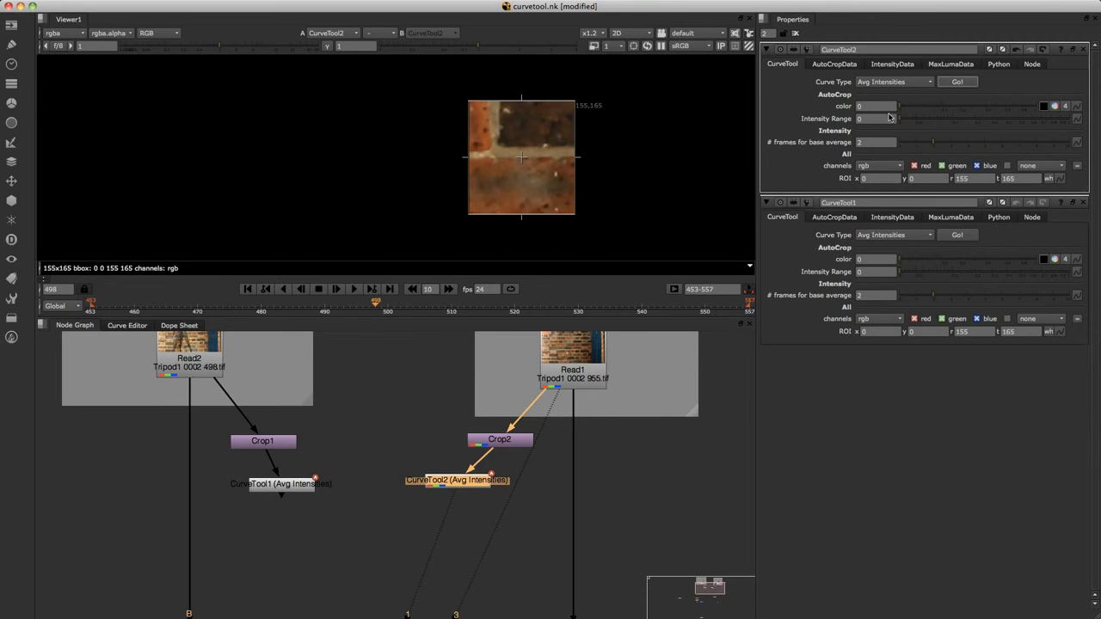
- Position ColourMatch2 beneath and between the two CurveTool nodes
{"action": "middle_click_drag", "start_coordinate": [436, 502], "coordinate": [400, 462]}
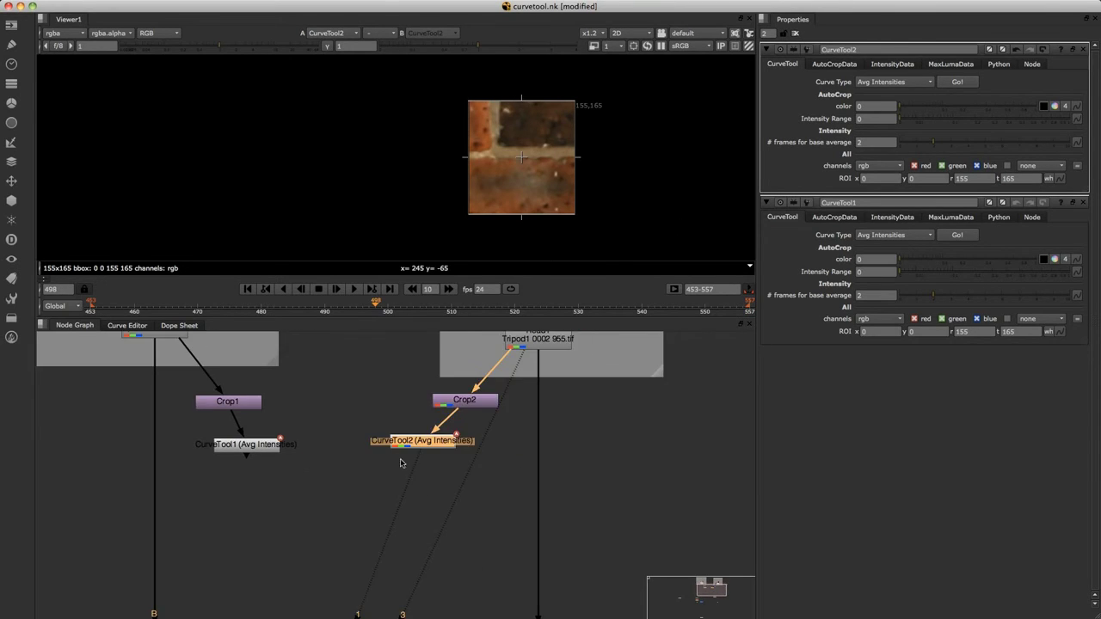
{"action": "left_click_drag", "start_coordinate": [416, 446], "coordinate": [430, 457]}
{"action": "scroll", "coordinate": [404, 473], "scroll_direction": "down", "scroll_amount": 2}
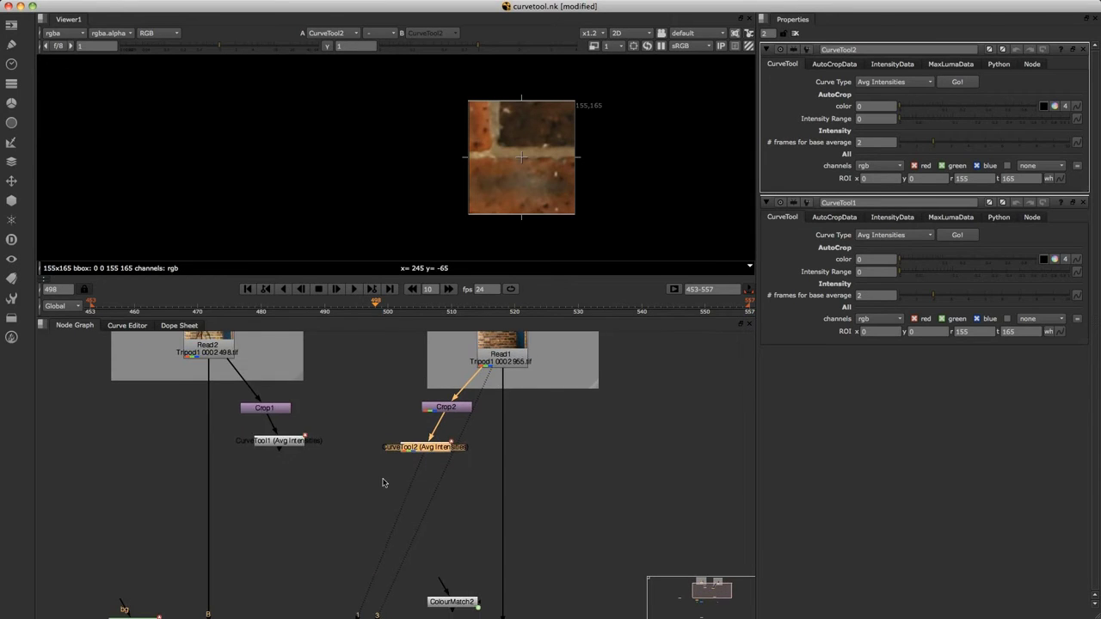
{"action": "middle_click_drag", "start_coordinate": [383, 484], "coordinate": [358, 426]}
{"action": "left_click_drag", "start_coordinate": [423, 535], "coordinate": [293, 432]}
{"action": "scroll", "coordinate": [293, 433], "scroll_direction": "up", "scroll_amount": 2}
{"action": "middle_click_drag", "start_coordinate": [362, 452], "coordinate": [401, 455]}
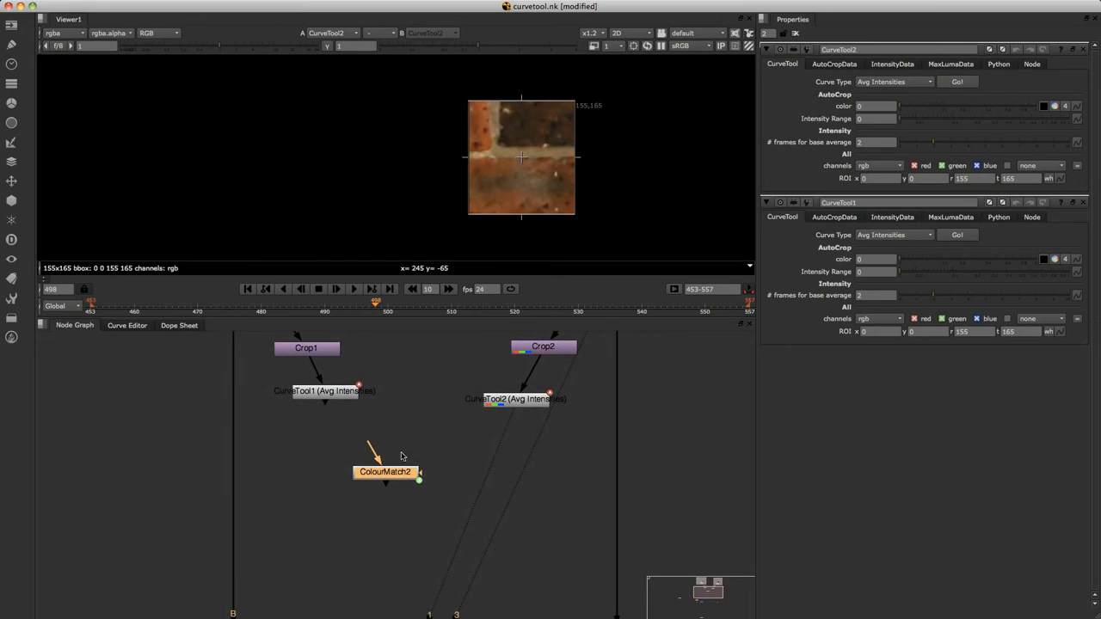
{"action": "middle_click_drag", "start_coordinate": [331, 408], "coordinate": [361, 460]}
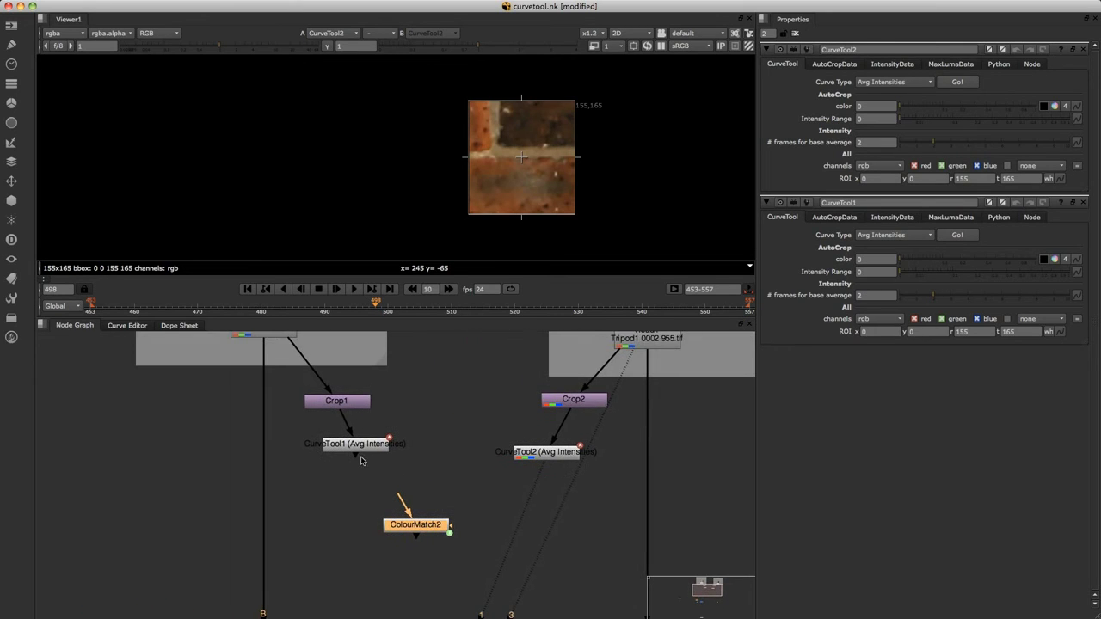
- Bring up ColourMatch2's and CurveTool2's properties with the Read1 and Read2 nodes in view
{"action": "double_click", "coordinate": [414, 526]}
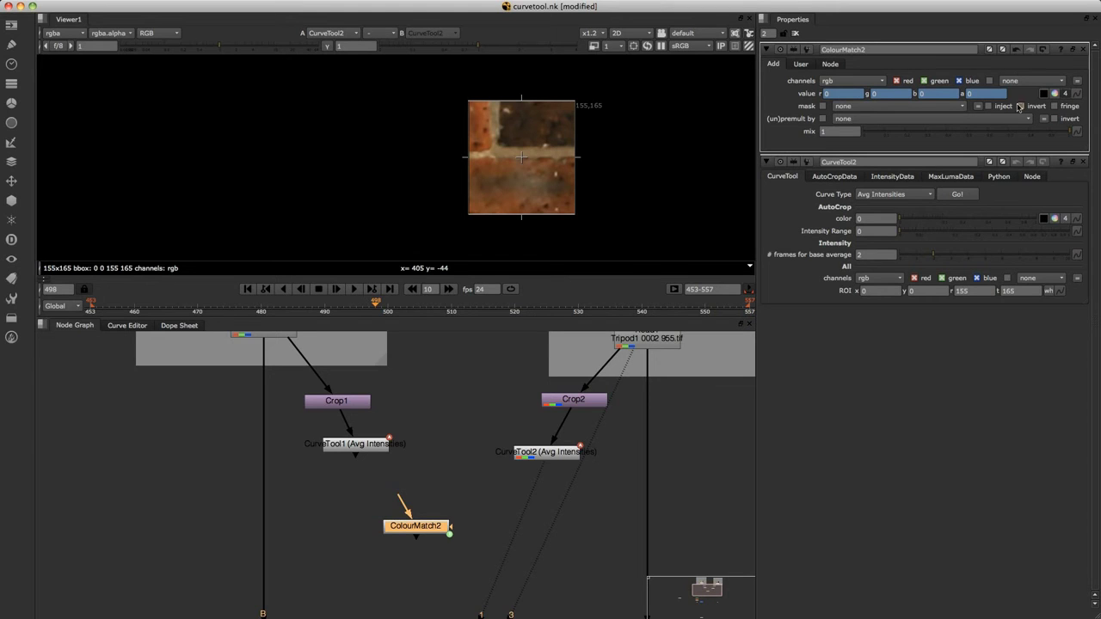
{"action": "left_click", "coordinate": [1083, 162]}
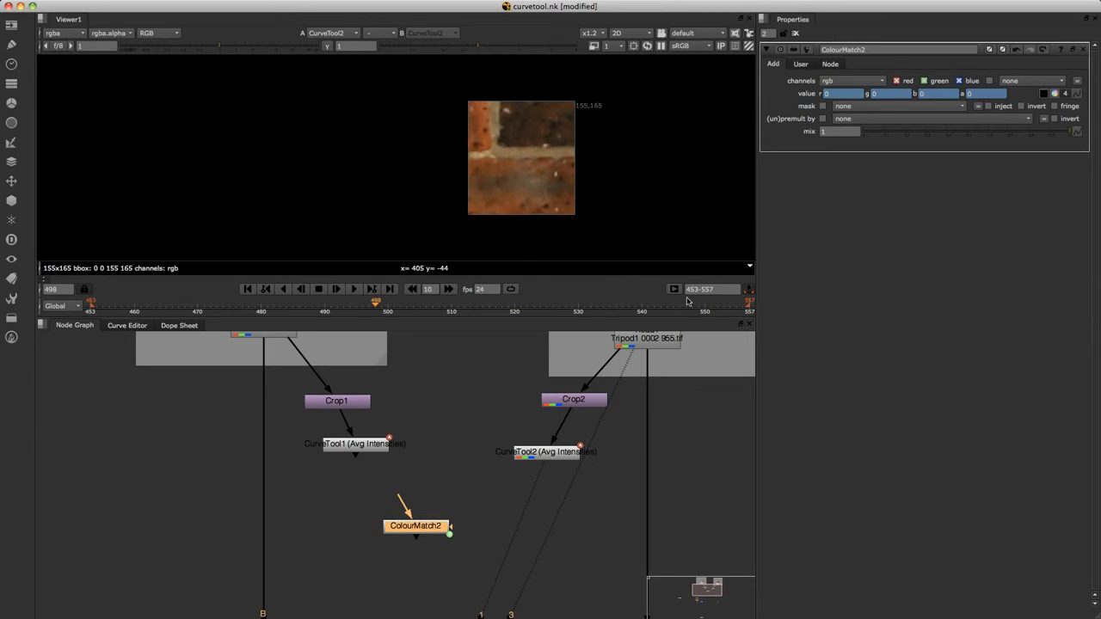
{"action": "middle_click_drag", "start_coordinate": [599, 342], "coordinate": [559, 370]}
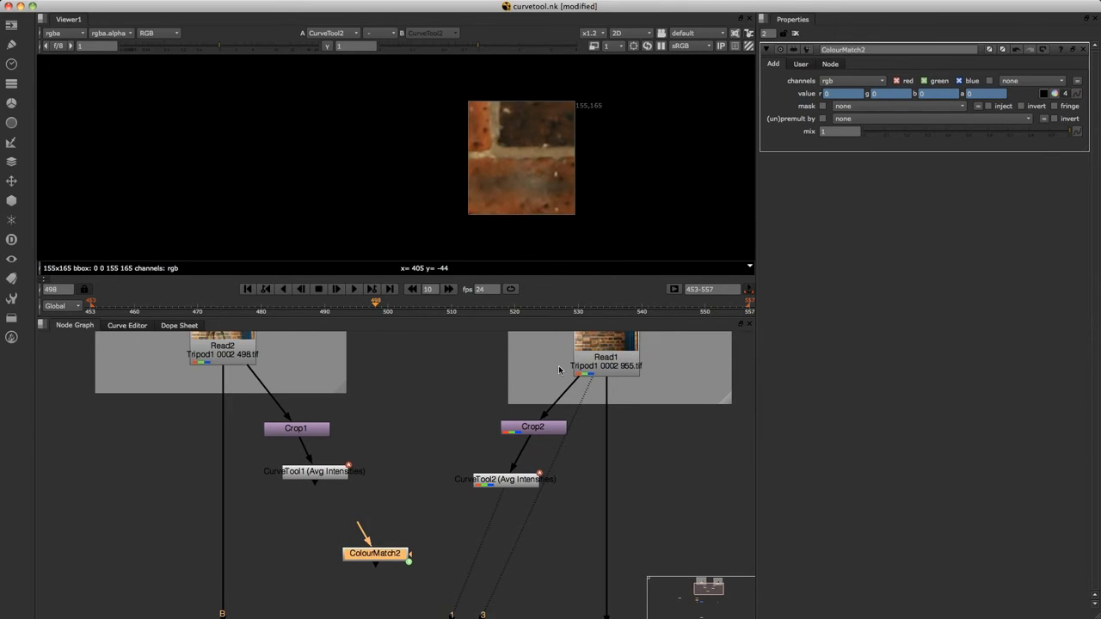
{"action": "double_click", "coordinate": [522, 486]}
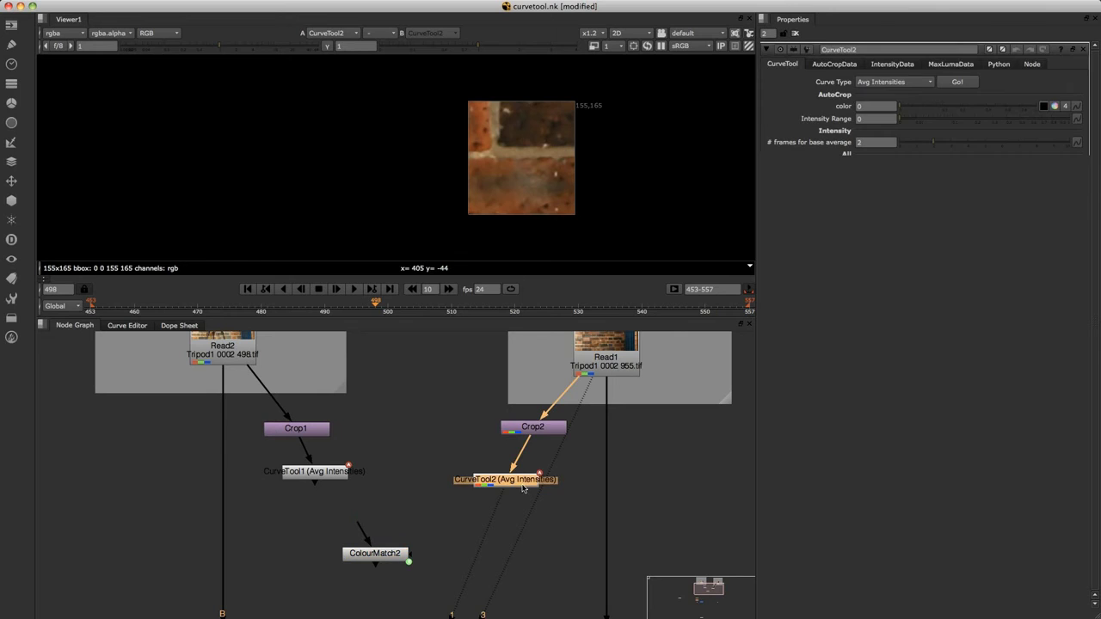
- Link CurveTool2's IntensityData into ColourMatch2's InColour: r 0.14474038, g 0.05797049, b 0.02311456
{"action": "left_click", "coordinate": [890, 64]}
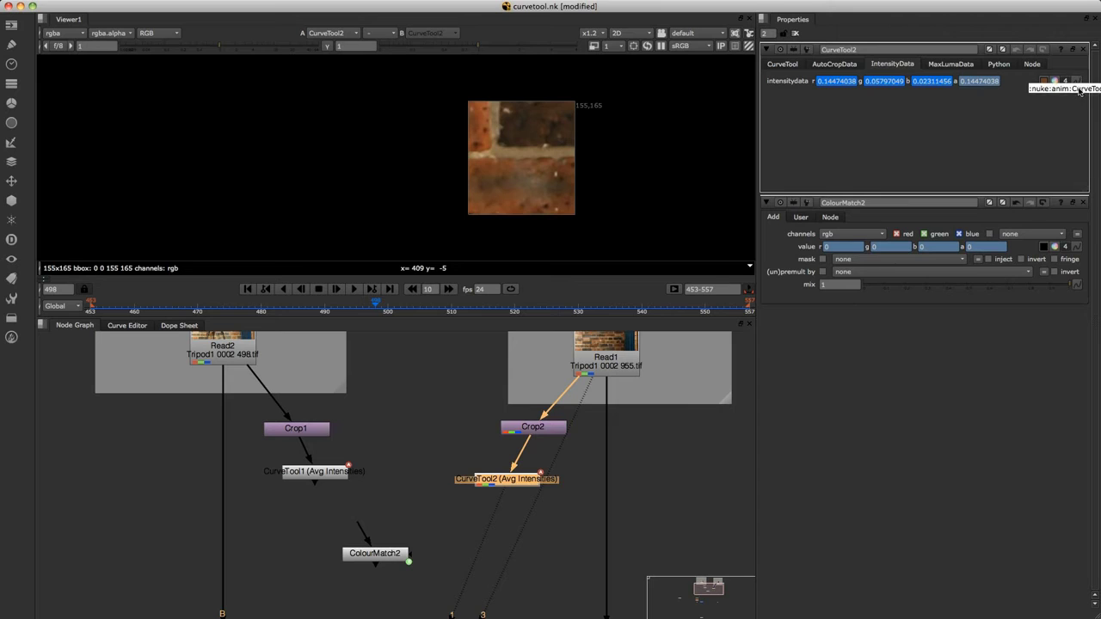
{"action": "left_click", "coordinate": [800, 217]}
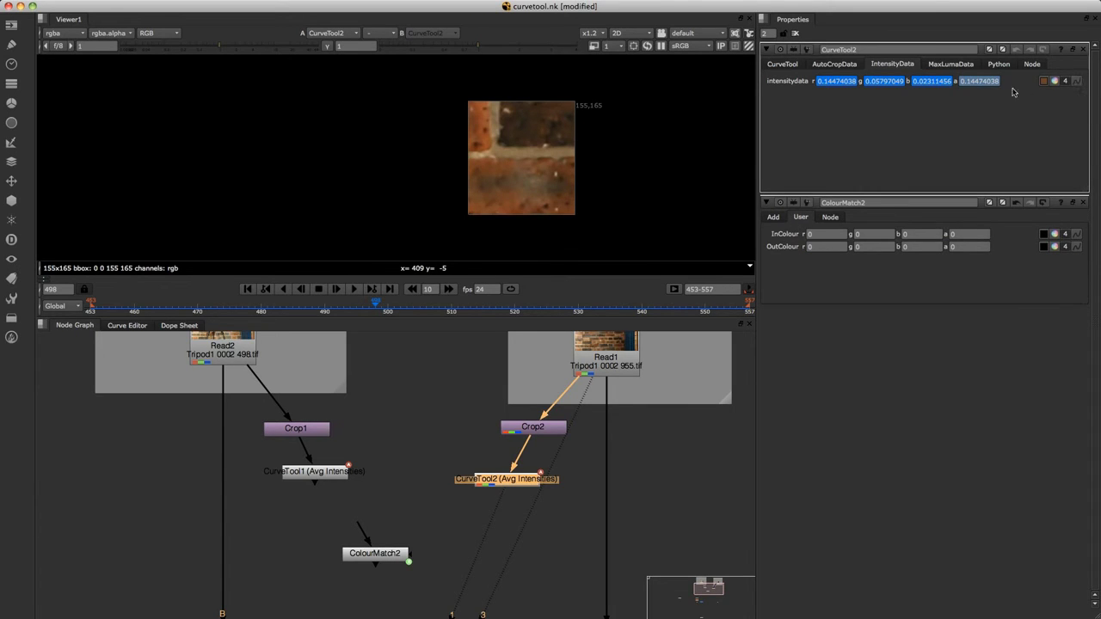
{"action": "left_click_drag", "start_coordinate": [1078, 81], "coordinate": [1078, 235]}
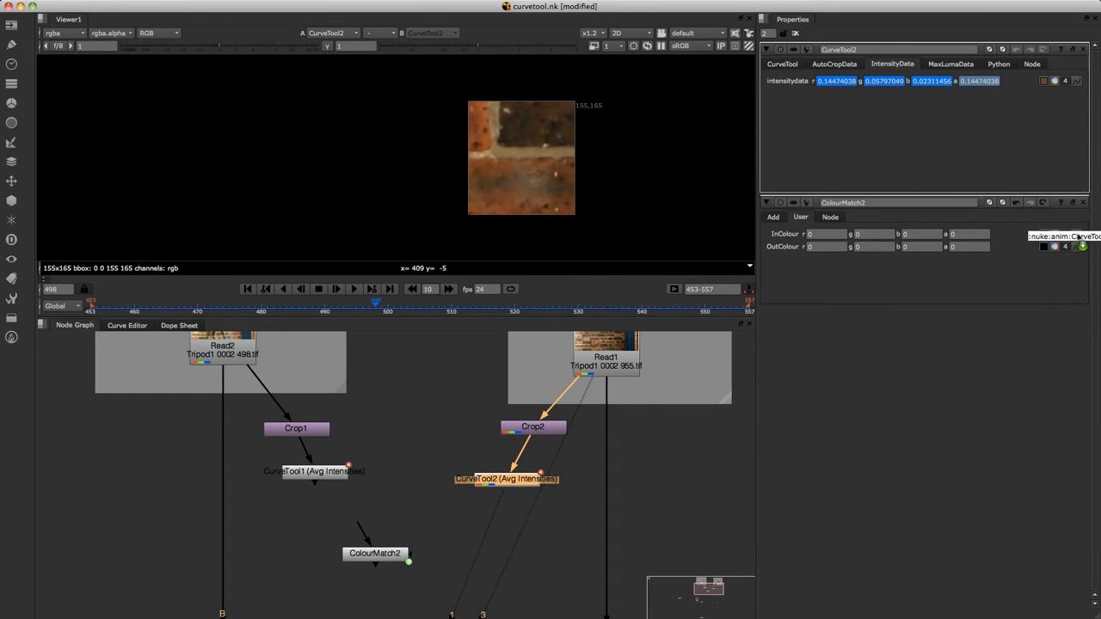
{"action": "left_click_drag", "start_coordinate": [1078, 235], "coordinate": [1077, 235]}
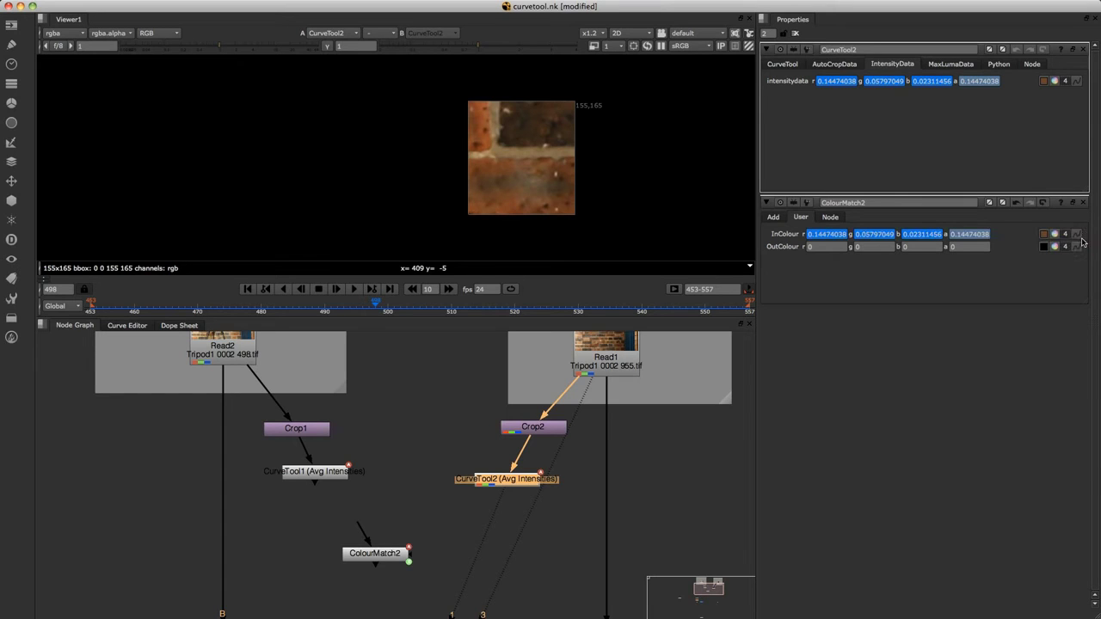
{"action": "left_click", "coordinate": [1083, 49]}
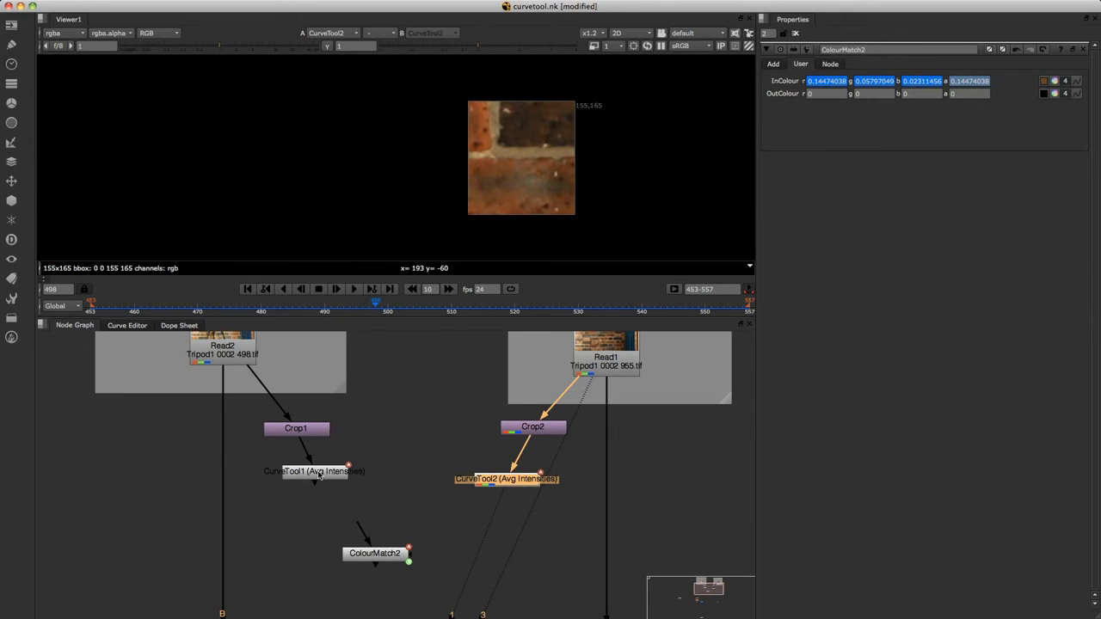
- Drive ColourMatch2's OutColour from CurveTool1's IntensityData, giving Add r 0.26197271, g 0.16760251, b 0.0666946
{"action": "scroll", "coordinate": [268, 412], "scroll_direction": "up", "scroll_amount": 3}
{"action": "scroll", "coordinate": [317, 452], "scroll_direction": "down", "scroll_amount": 3}
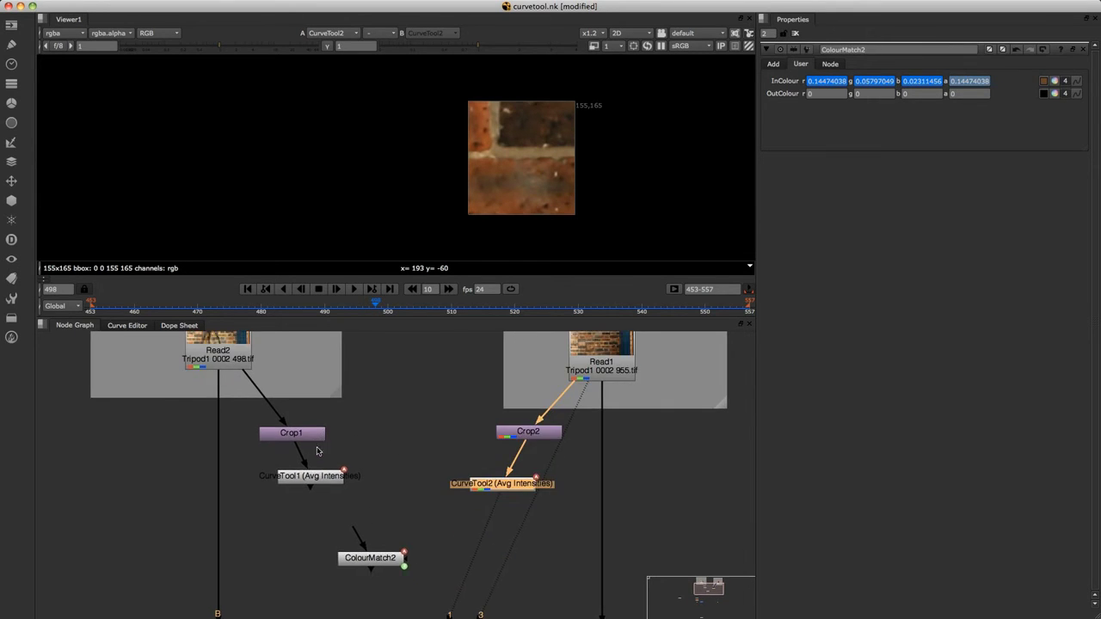
{"action": "double_click", "coordinate": [323, 478]}
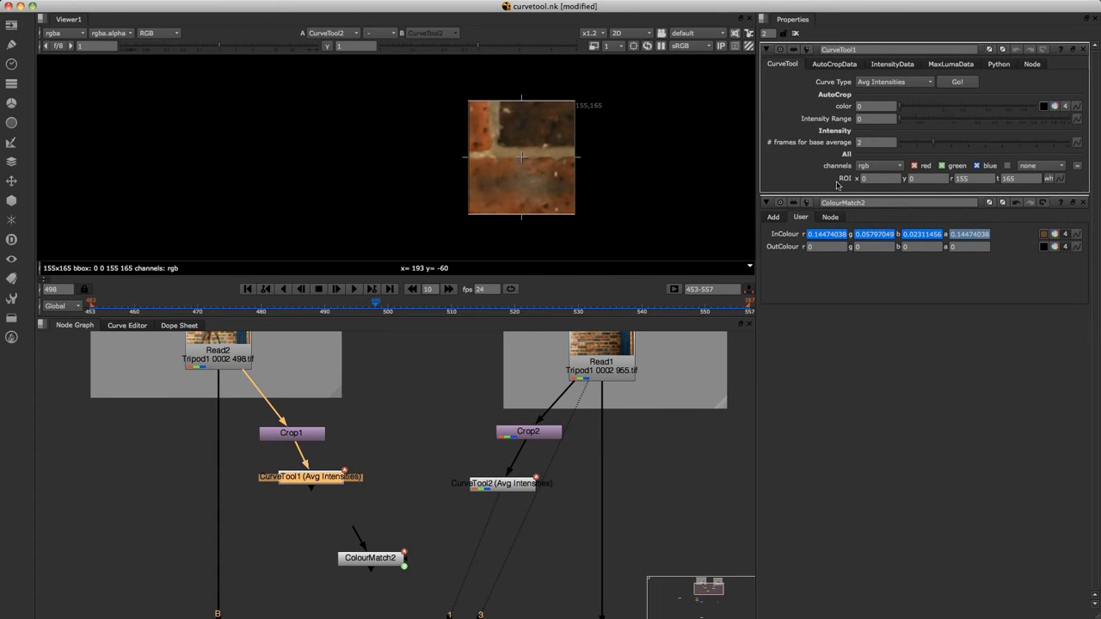
{"action": "left_click", "coordinate": [894, 64]}
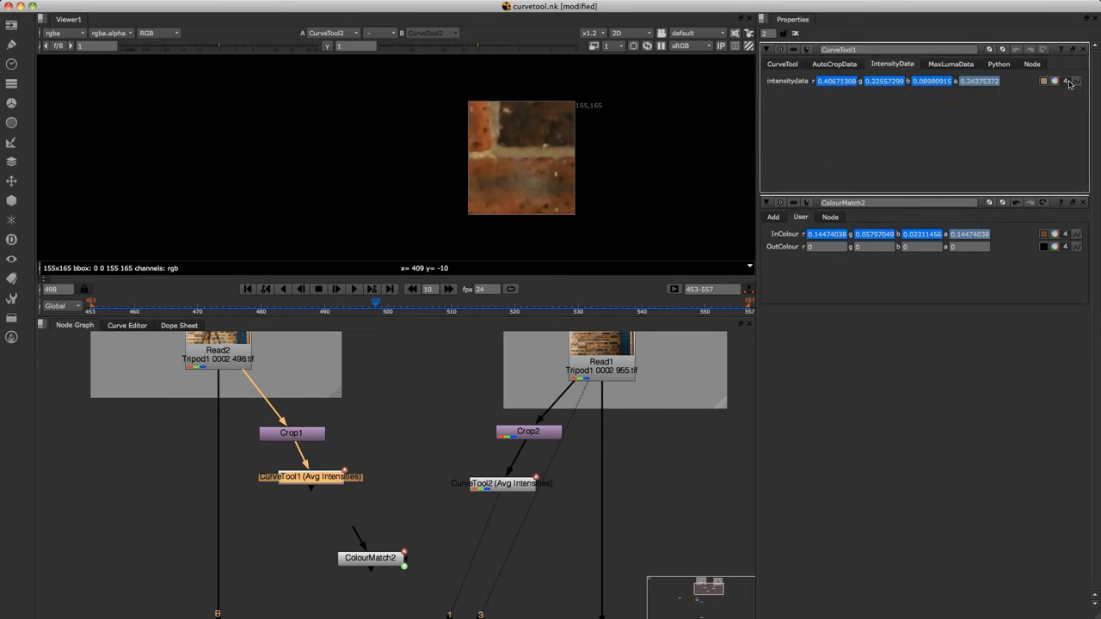
{"action": "left_click_drag", "start_coordinate": [1070, 83], "coordinate": [1079, 248]}
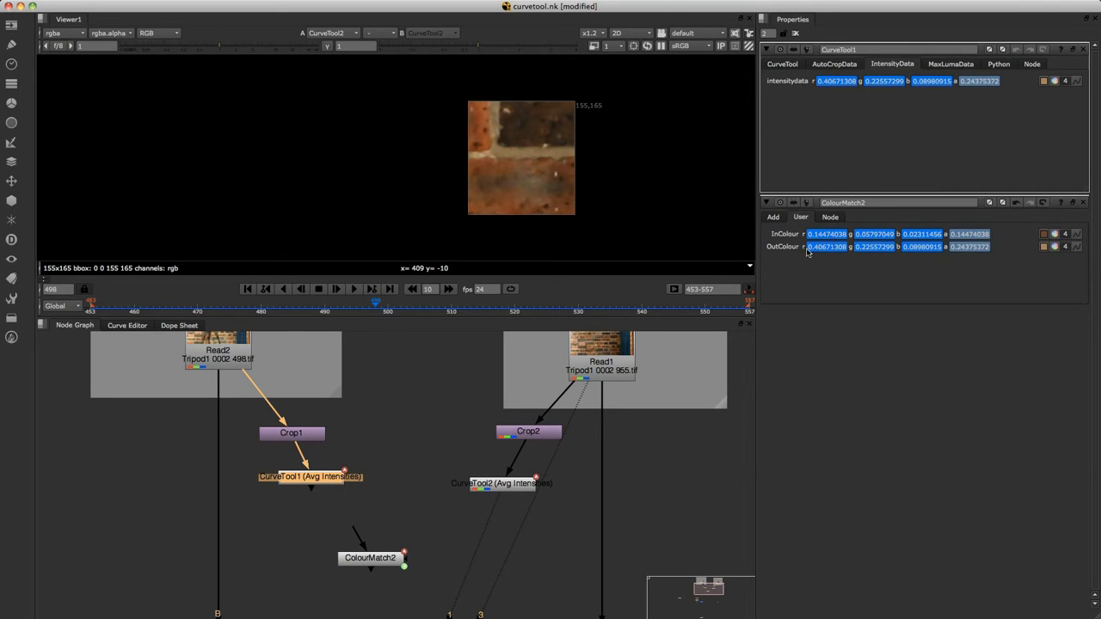
{"action": "left_click", "coordinate": [774, 218]}
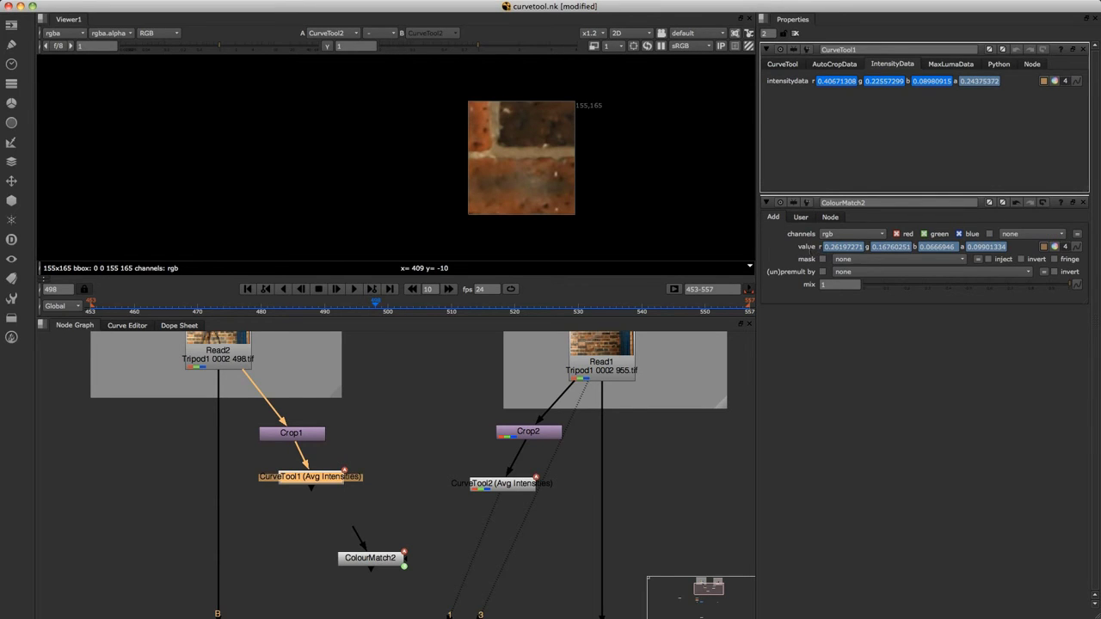
- Insert ColourMatch2 into the Clean Plate branch directly below Read1
{"action": "scroll", "coordinate": [393, 421], "scroll_direction": "down", "scroll_amount": 4}
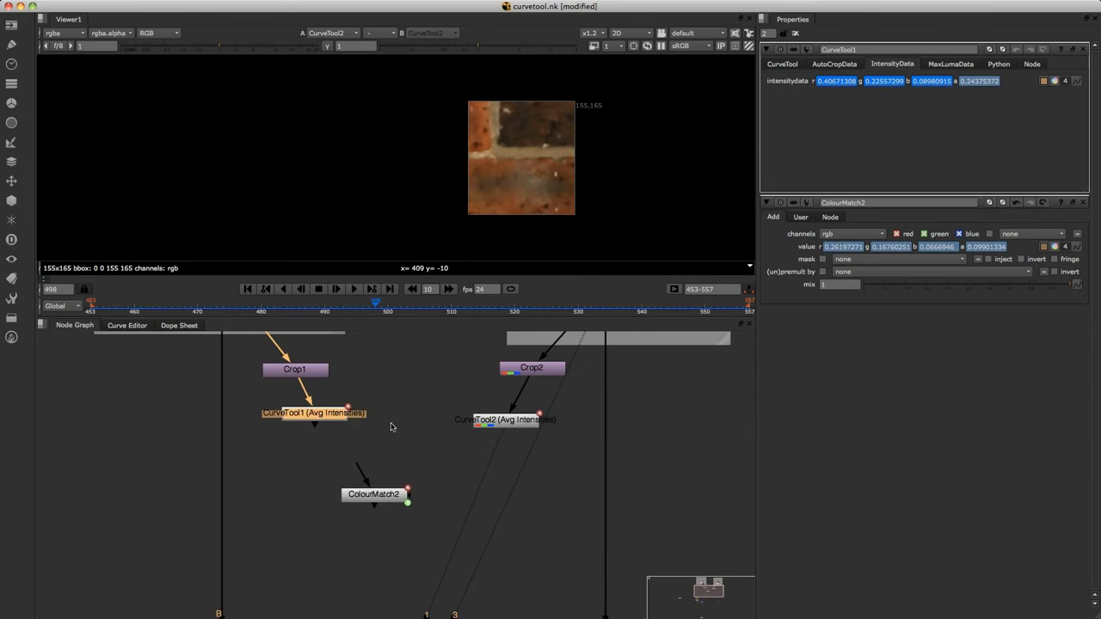
{"action": "left_click_drag", "start_coordinate": [371, 443], "coordinate": [645, 470]}
{"action": "scroll", "coordinate": [555, 442], "scroll_direction": "down", "scroll_amount": 2}
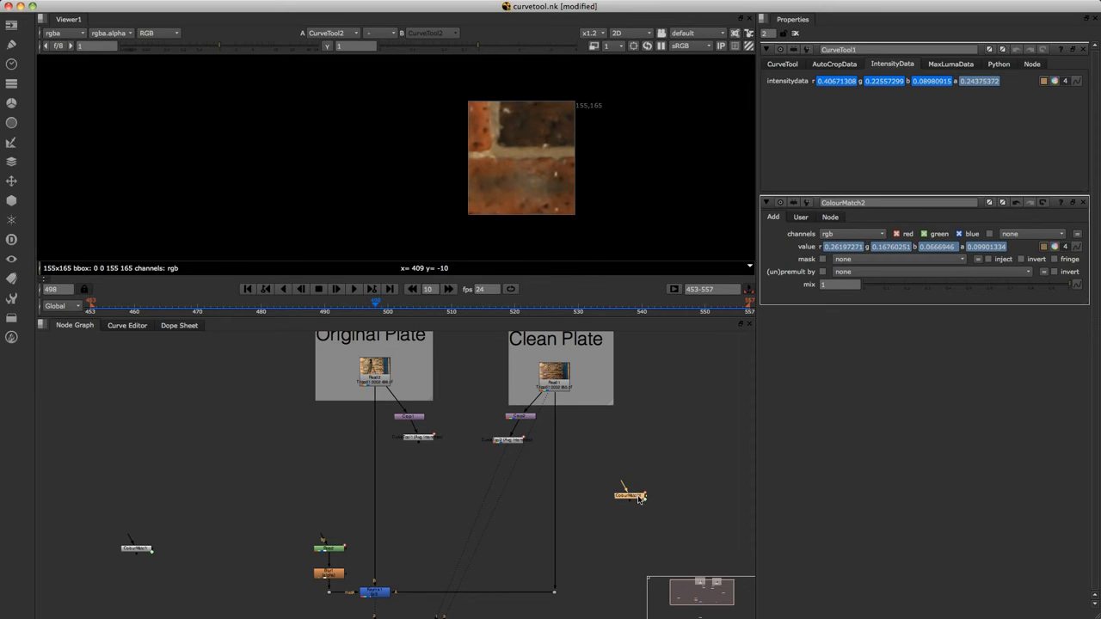
{"action": "left_click_drag", "start_coordinate": [641, 498], "coordinate": [563, 485]}
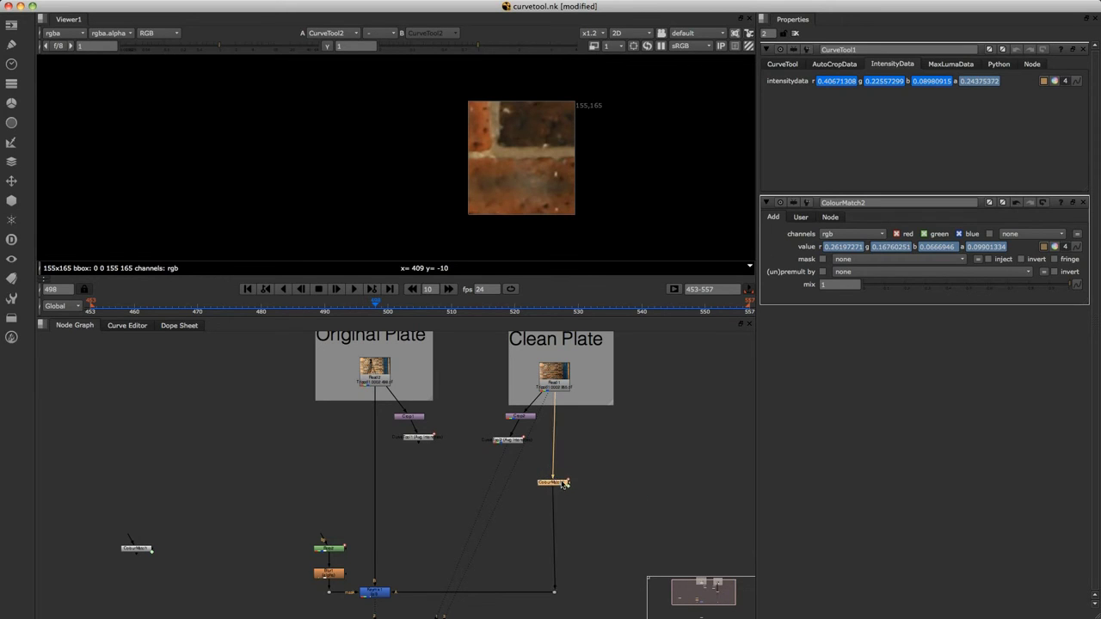
- Compare the untouched Read1 plate with ColourMatch2's output in the viewer, then play it forward
{"action": "left_click", "coordinate": [564, 378]}
{"action": "key", "text": "1"}
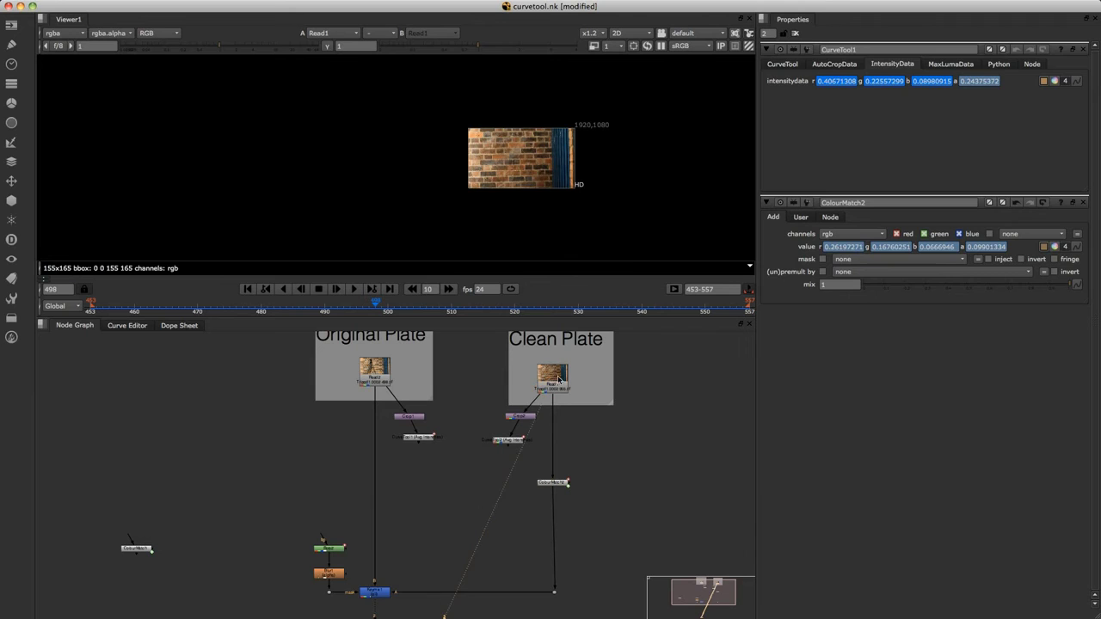
{"action": "scroll", "coordinate": [523, 197], "scroll_direction": "up", "scroll_amount": 4}
{"action": "scroll", "coordinate": [579, 200], "scroll_direction": "up", "scroll_amount": 2}
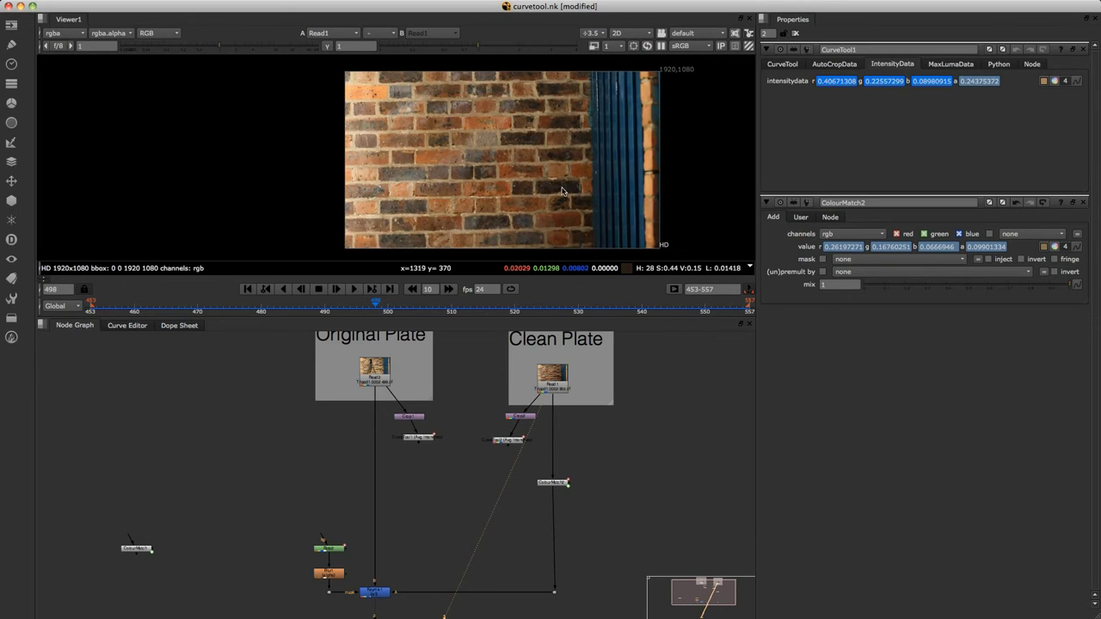
{"action": "left_click", "coordinate": [552, 483]}
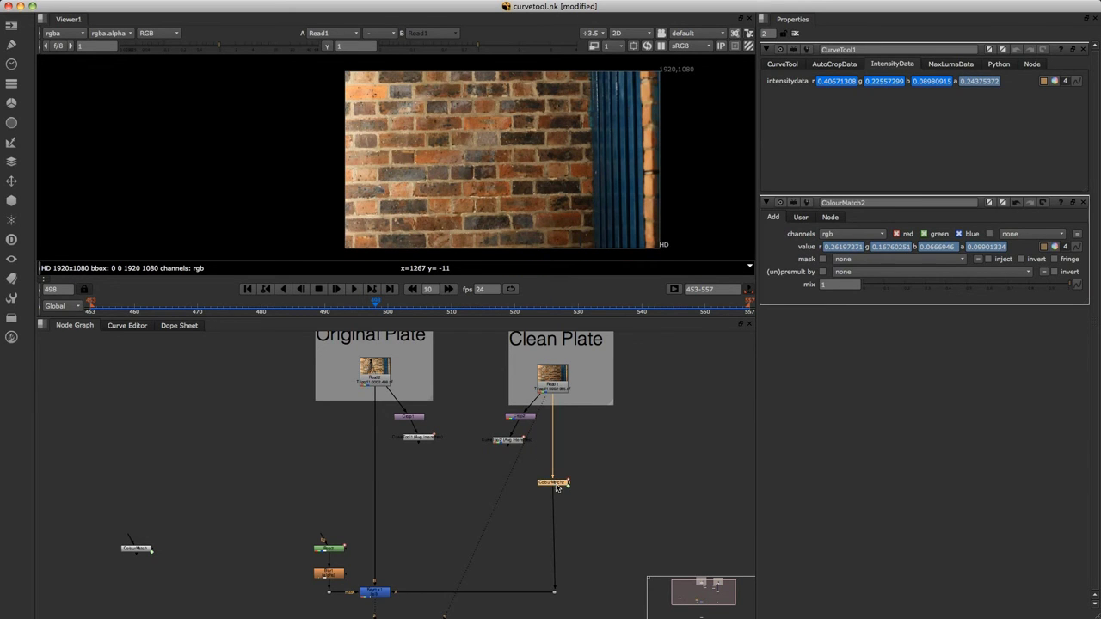
{"action": "scroll", "coordinate": [557, 487], "scroll_direction": "up", "scroll_amount": 3}
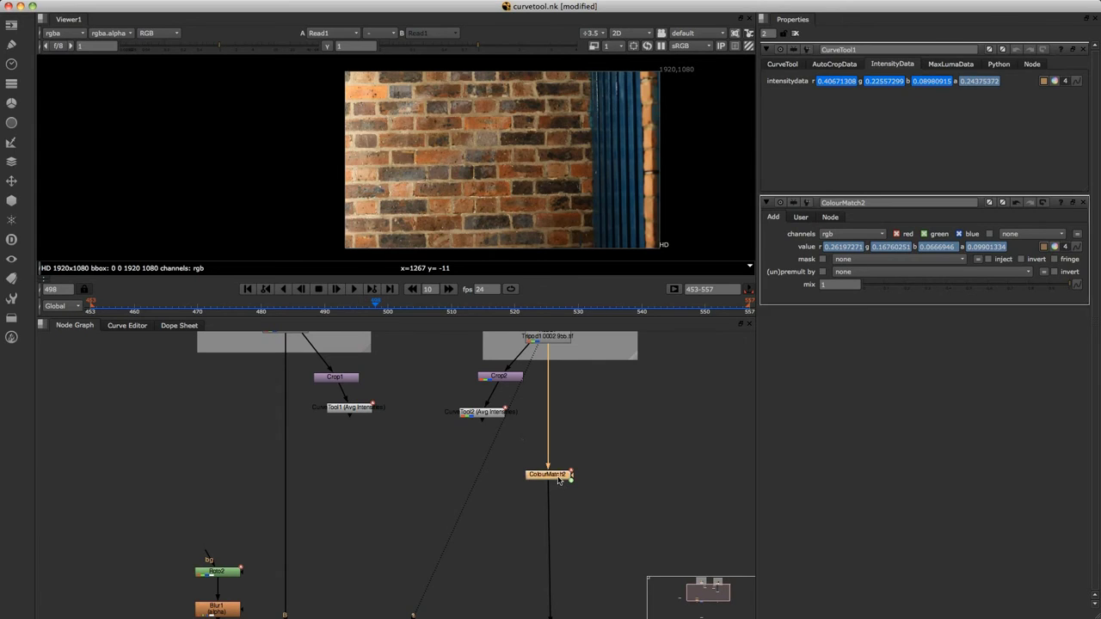
{"action": "key", "text": "1"}
{"action": "left_click", "coordinate": [351, 292]}
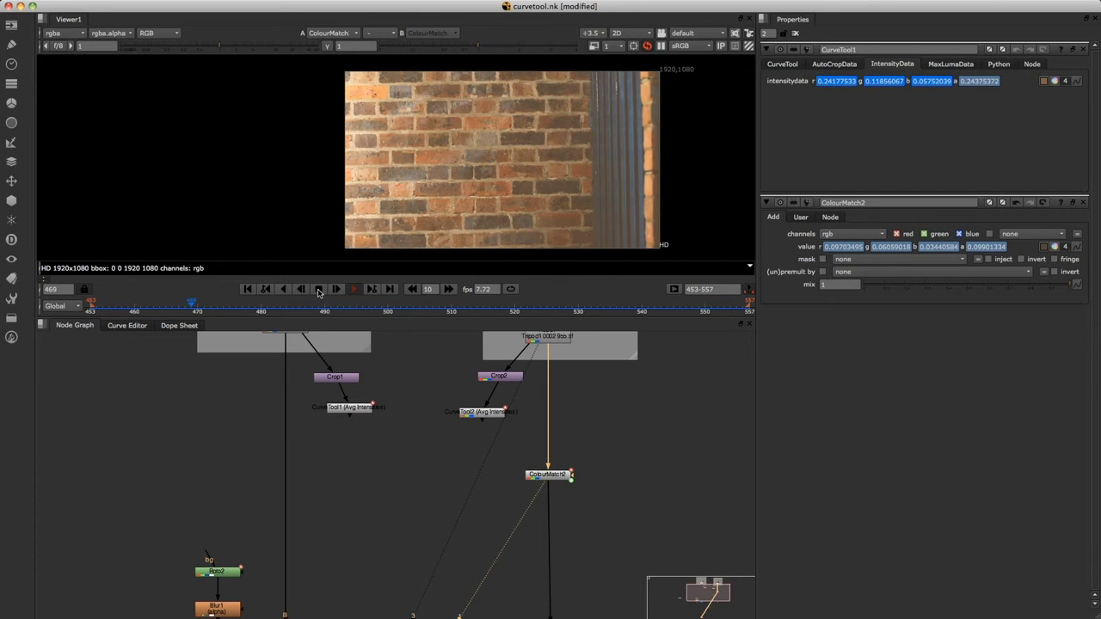
- View Keymix1's merged brick-wall composite in the viewer and play it forward
{"action": "left_click", "coordinate": [318, 289]}
{"action": "scroll", "coordinate": [474, 366], "scroll_direction": "down", "scroll_amount": 5}
{"action": "scroll", "coordinate": [474, 367], "scroll_direction": "left", "scroll_amount": 4}
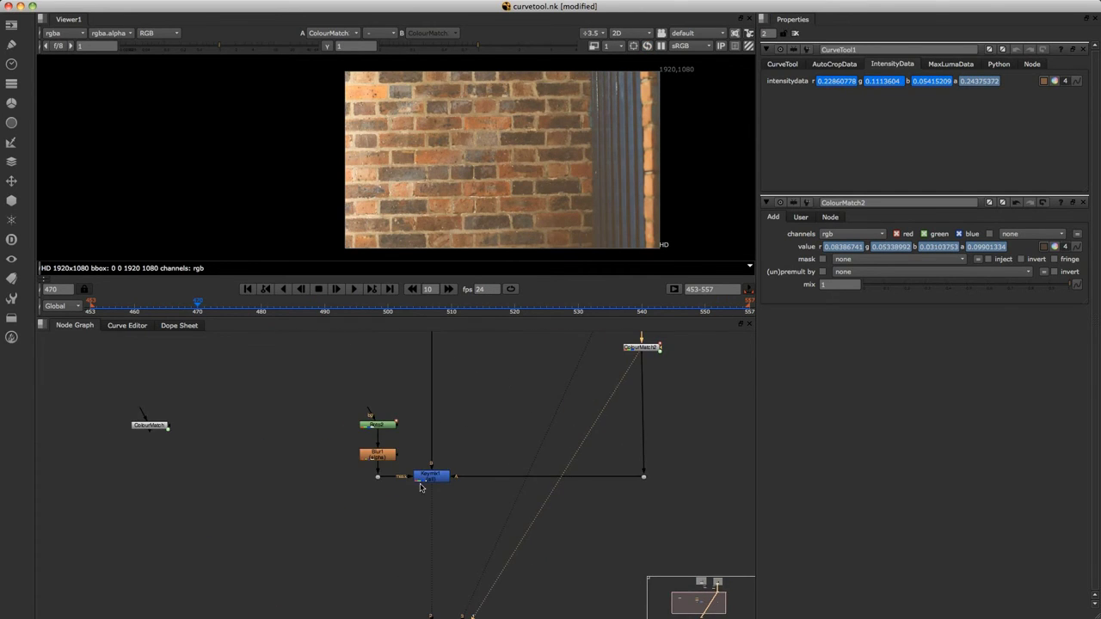
{"action": "scroll", "coordinate": [434, 490], "scroll_direction": "up", "scroll_amount": 1}
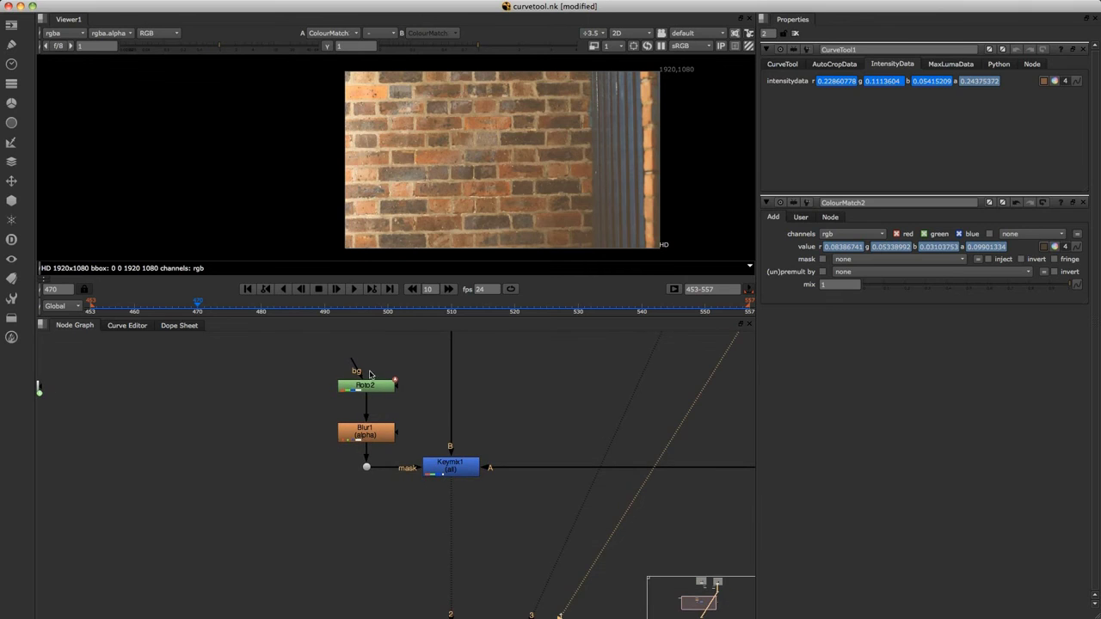
{"action": "left_click", "coordinate": [449, 475]}
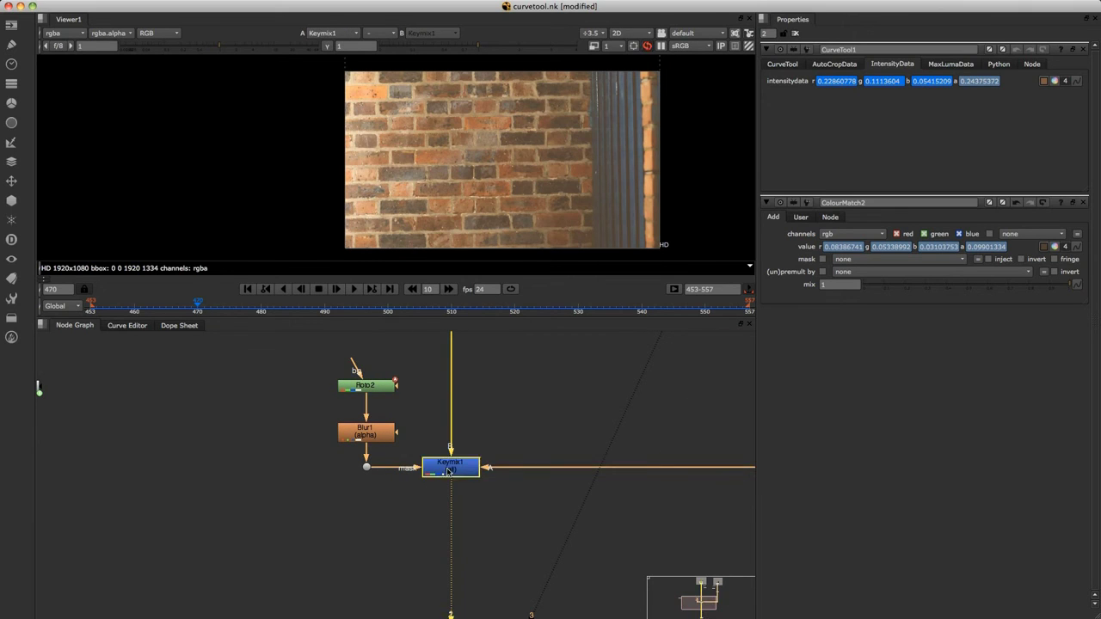
{"action": "key", "text": "1"}
{"action": "scroll", "coordinate": [590, 262], "scroll_direction": "up", "scroll_amount": 1}
{"action": "scroll", "coordinate": [590, 263], "scroll_direction": "down", "scroll_amount": 1}
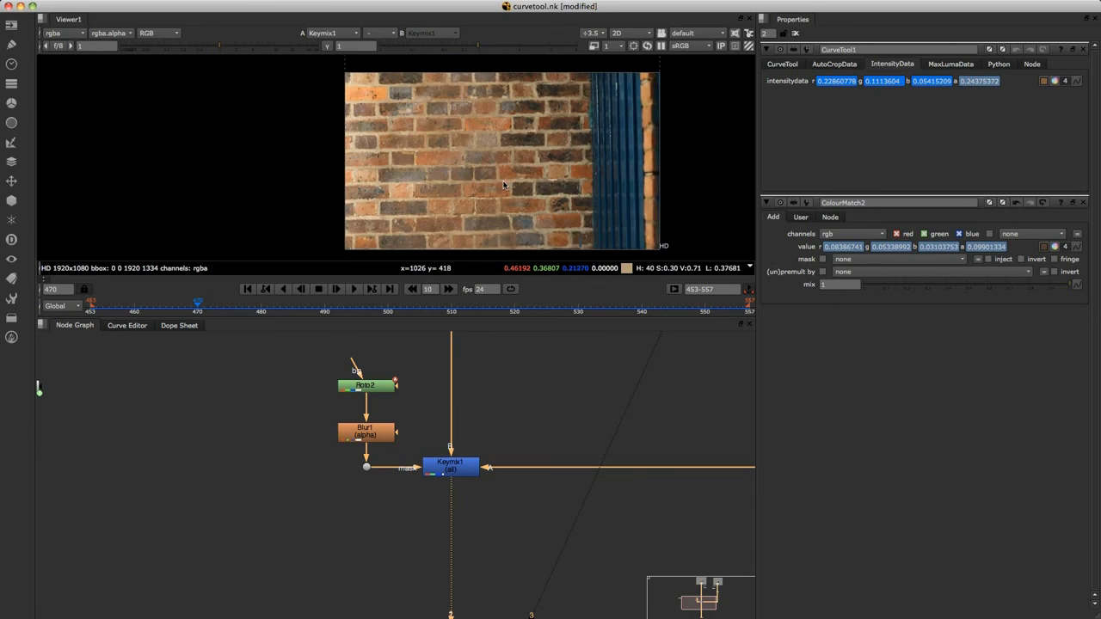
{"action": "middle_click_drag", "start_coordinate": [455, 259], "coordinate": [418, 259]}
{"action": "left_click", "coordinate": [355, 289]}
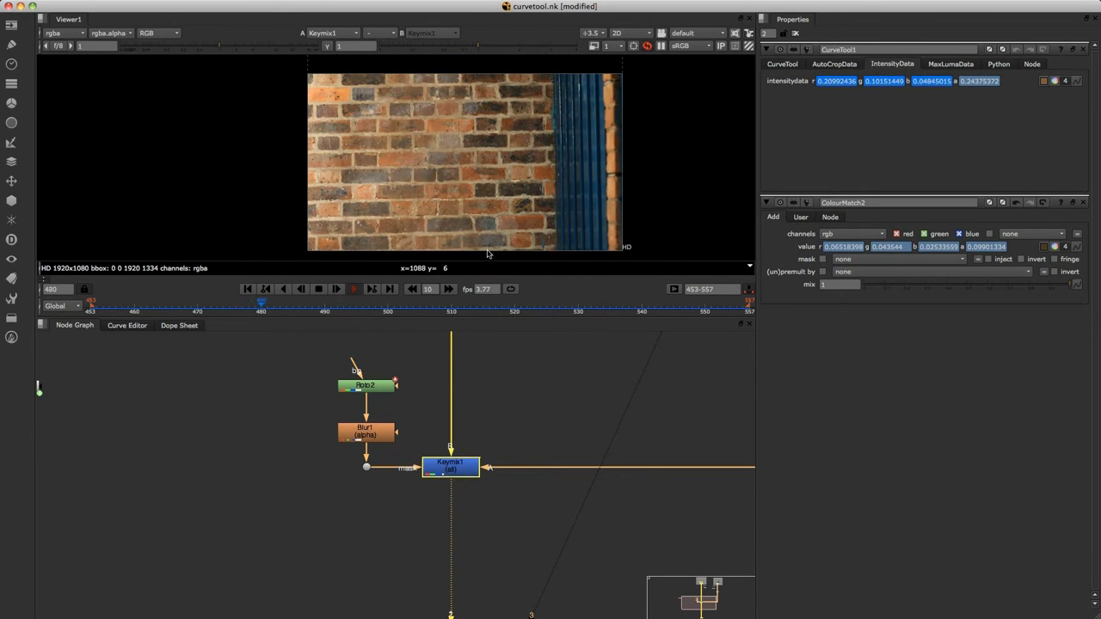
- Maximise the viewer to full window with Space and zoom to watch the Keymix1 playback
{"action": "key", "text": "space"}
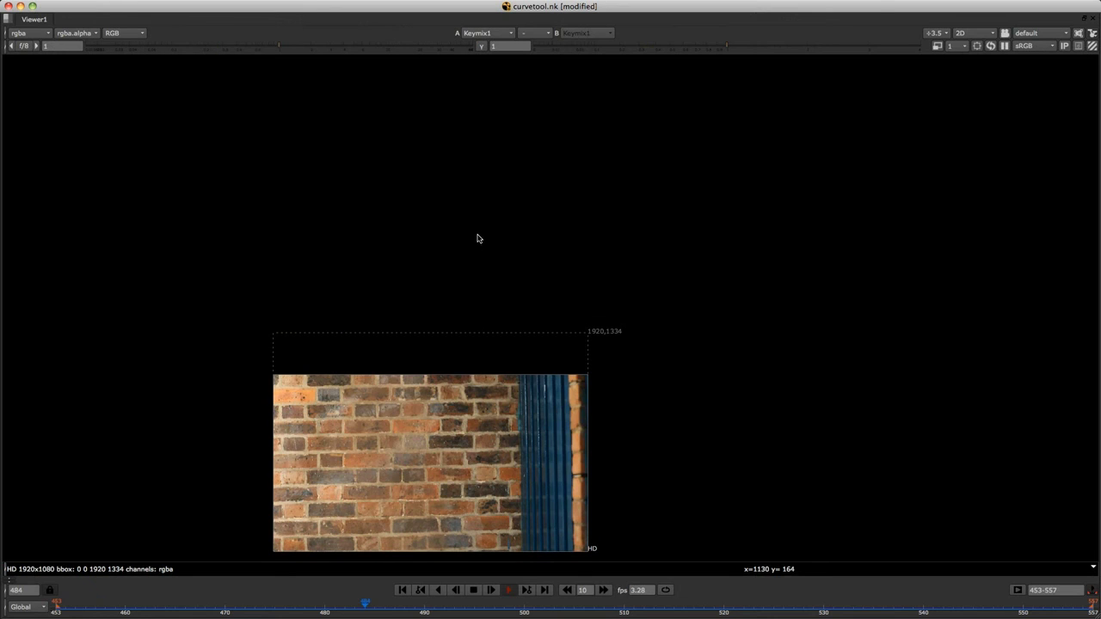
{"action": "scroll", "coordinate": [536, 265], "scroll_direction": "up", "scroll_amount": 4}
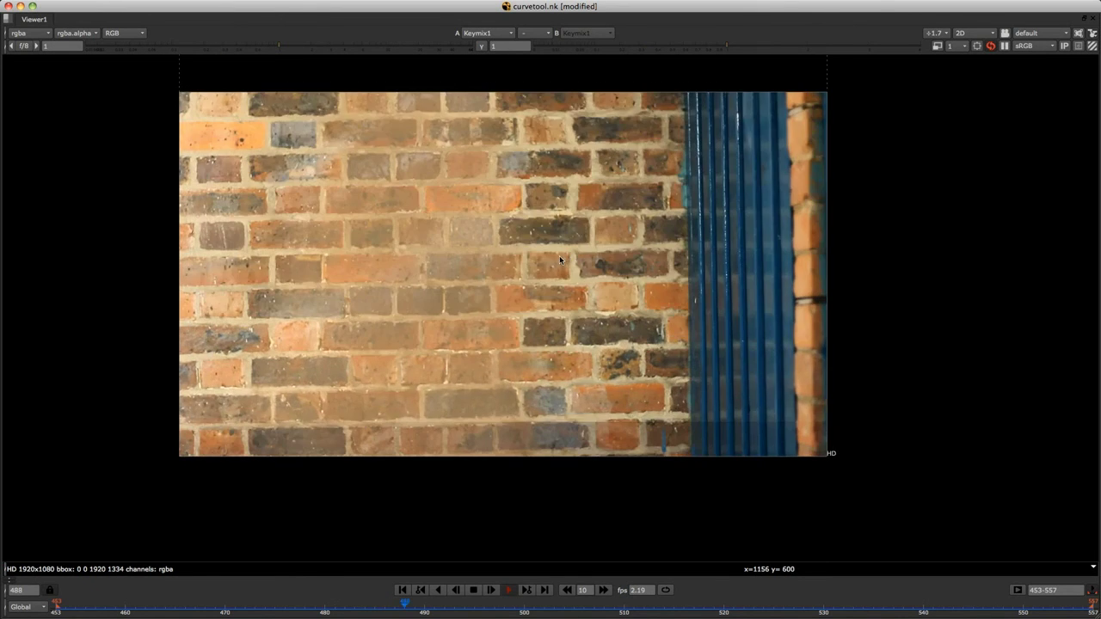
{"action": "scroll", "coordinate": [559, 258], "scroll_direction": "down", "scroll_amount": 1}
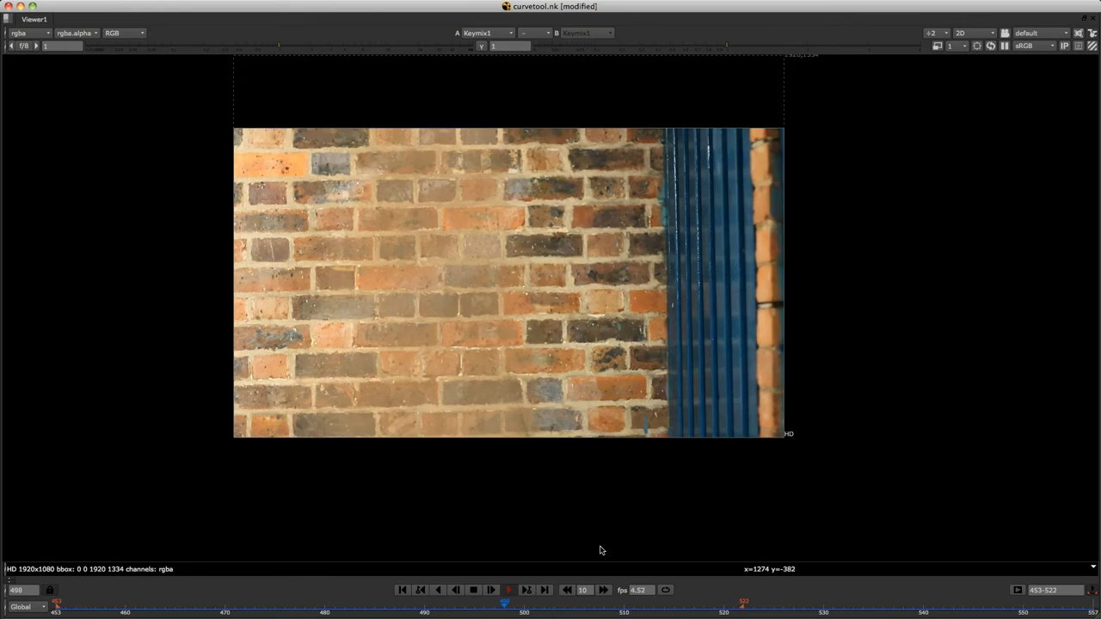
- Trim the playback range to frames 453–484 and stop on frame 453
{"action": "left_click", "coordinate": [629, 607]}
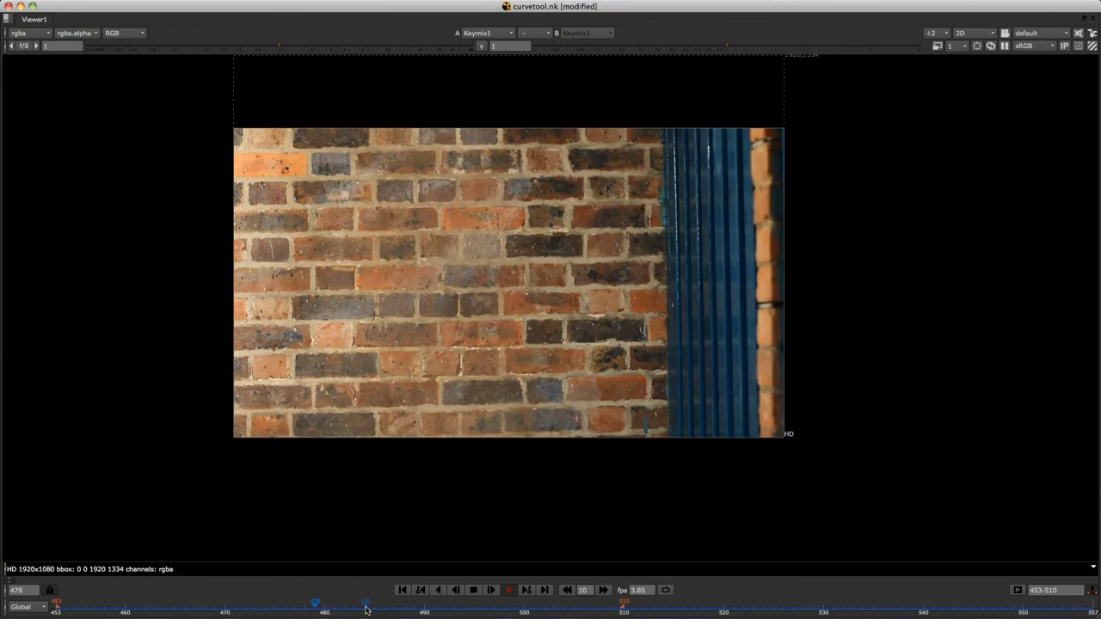
{"action": "key", "text": "o"}
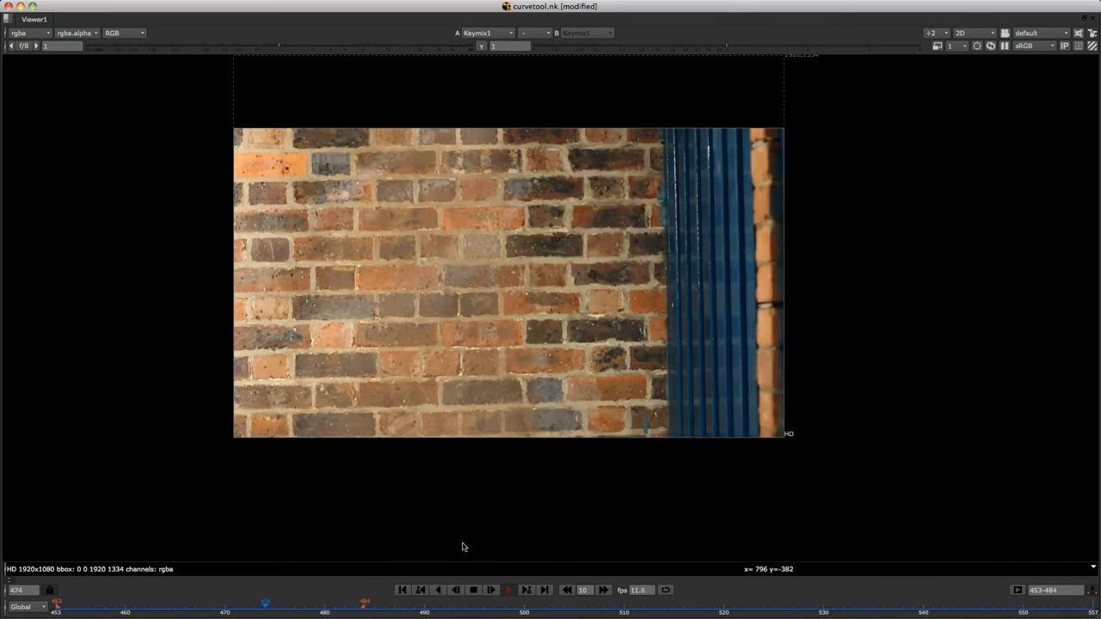
{"action": "key", "text": "k"}
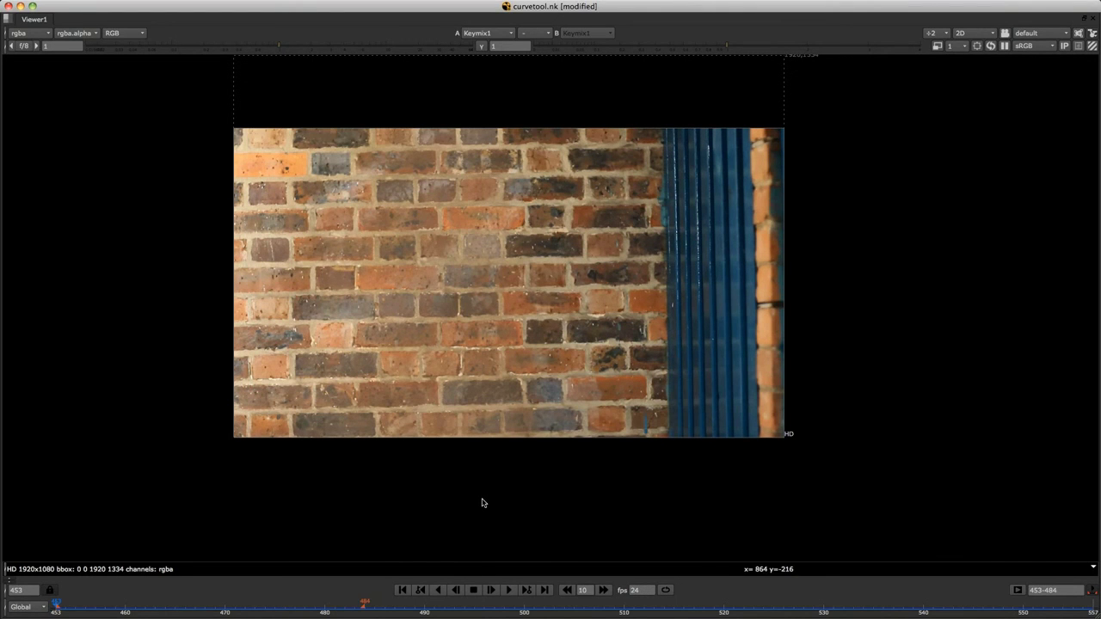